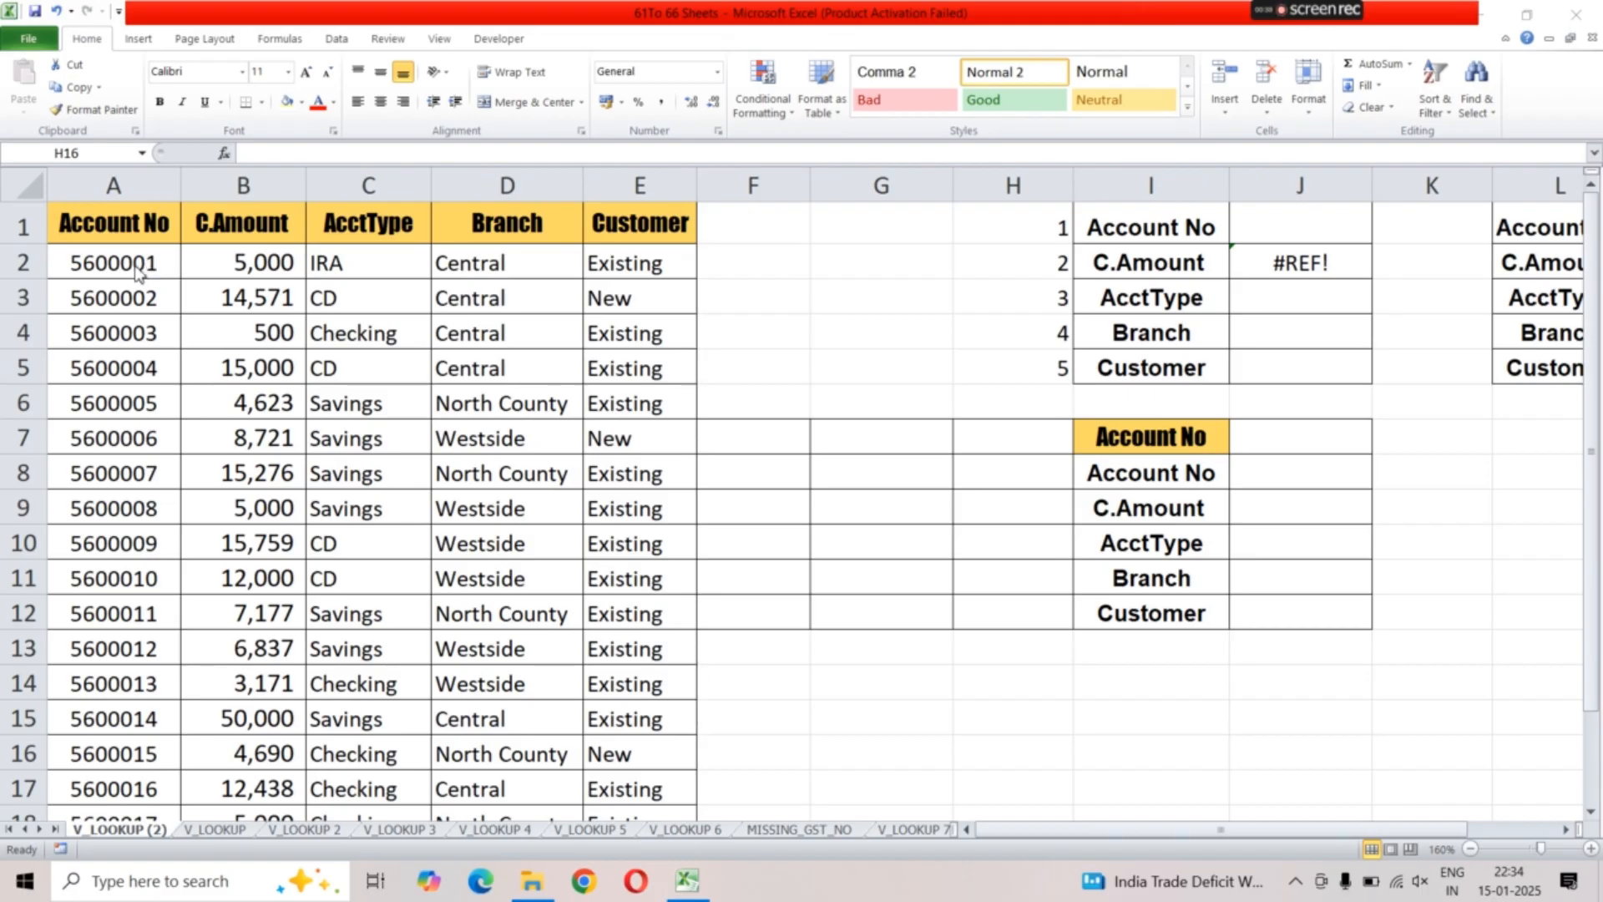
# Copy the header row A1:E1 and paste it transposed into column G starting at G7.
pyautogui.click(62, 227)
pyautogui.moveTo(63, 227); pyautogui.dragTo(647, 220)
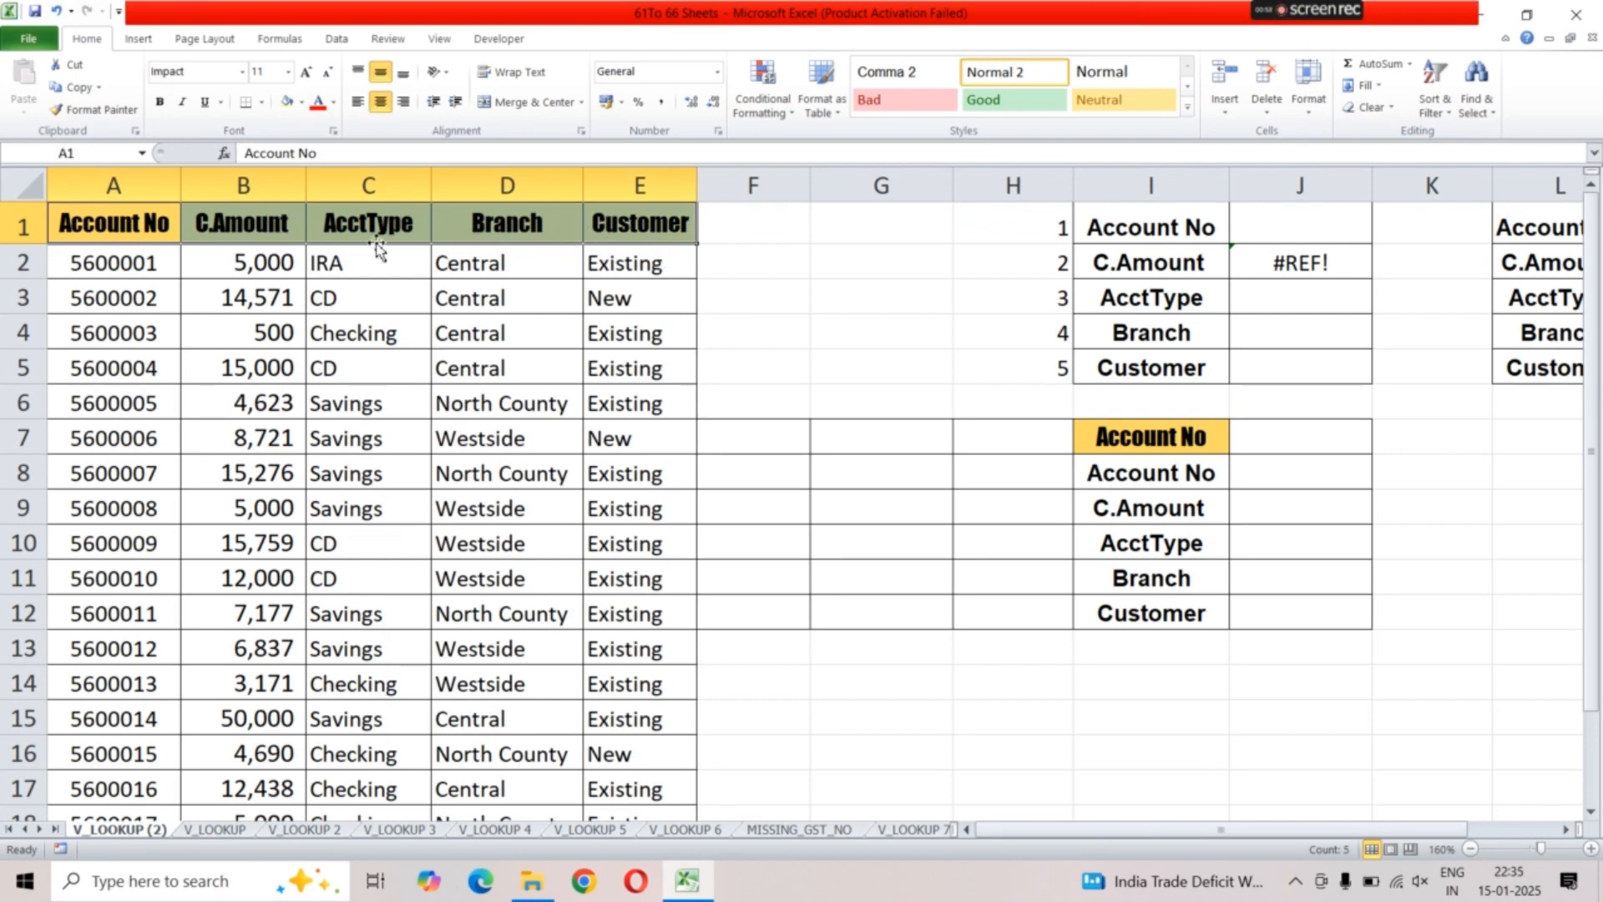
pyautogui.rightClick(172, 214)
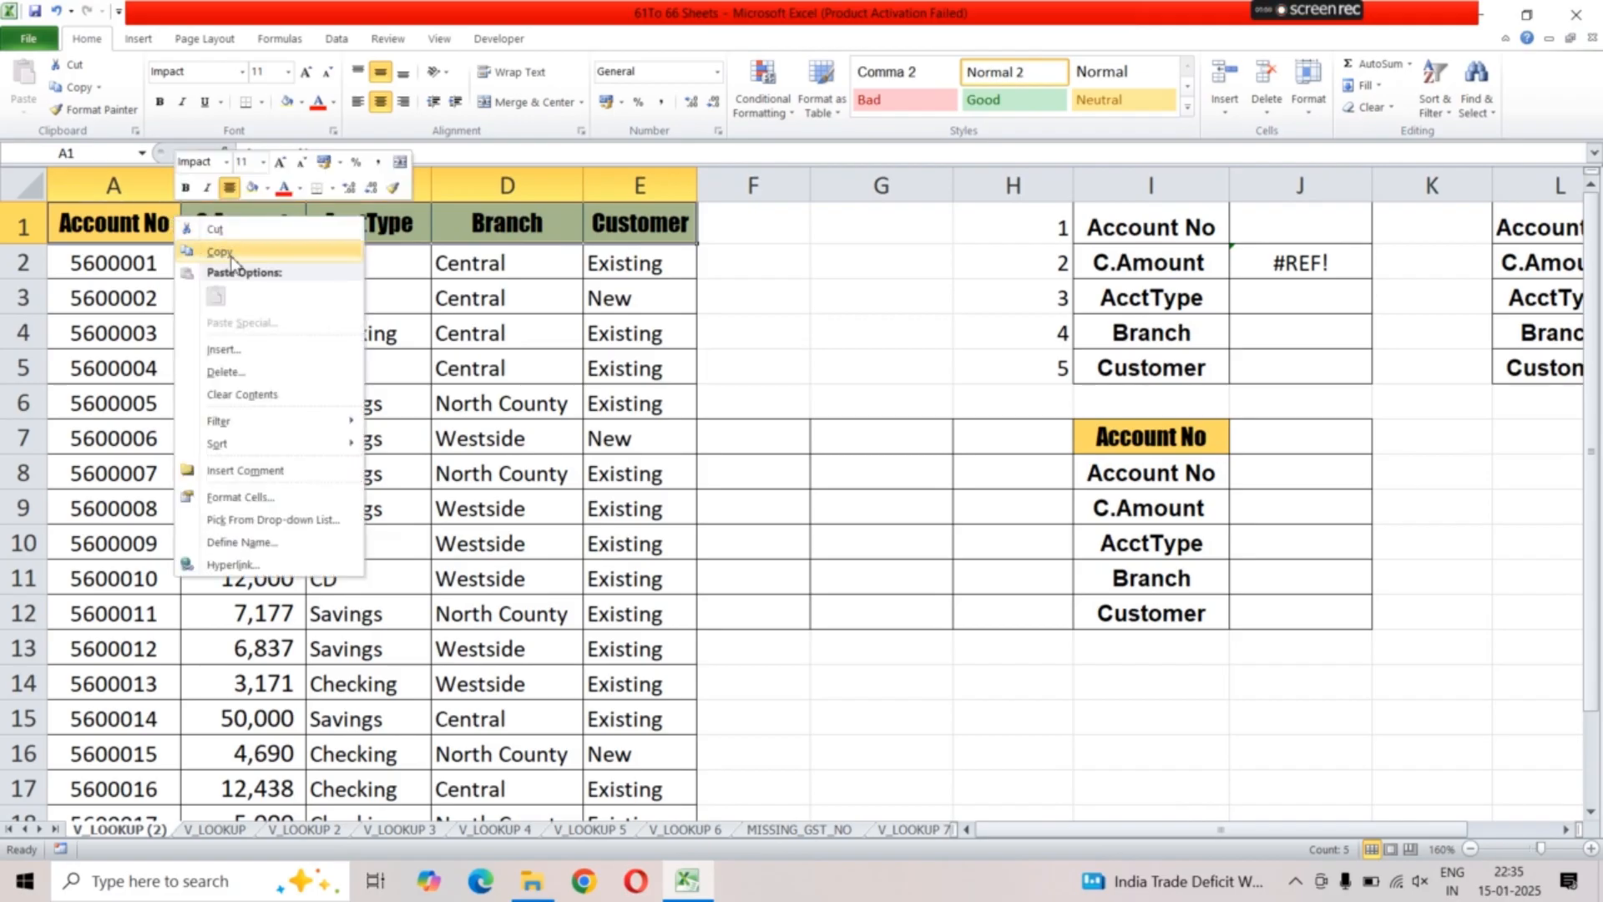
pyautogui.click(231, 259)
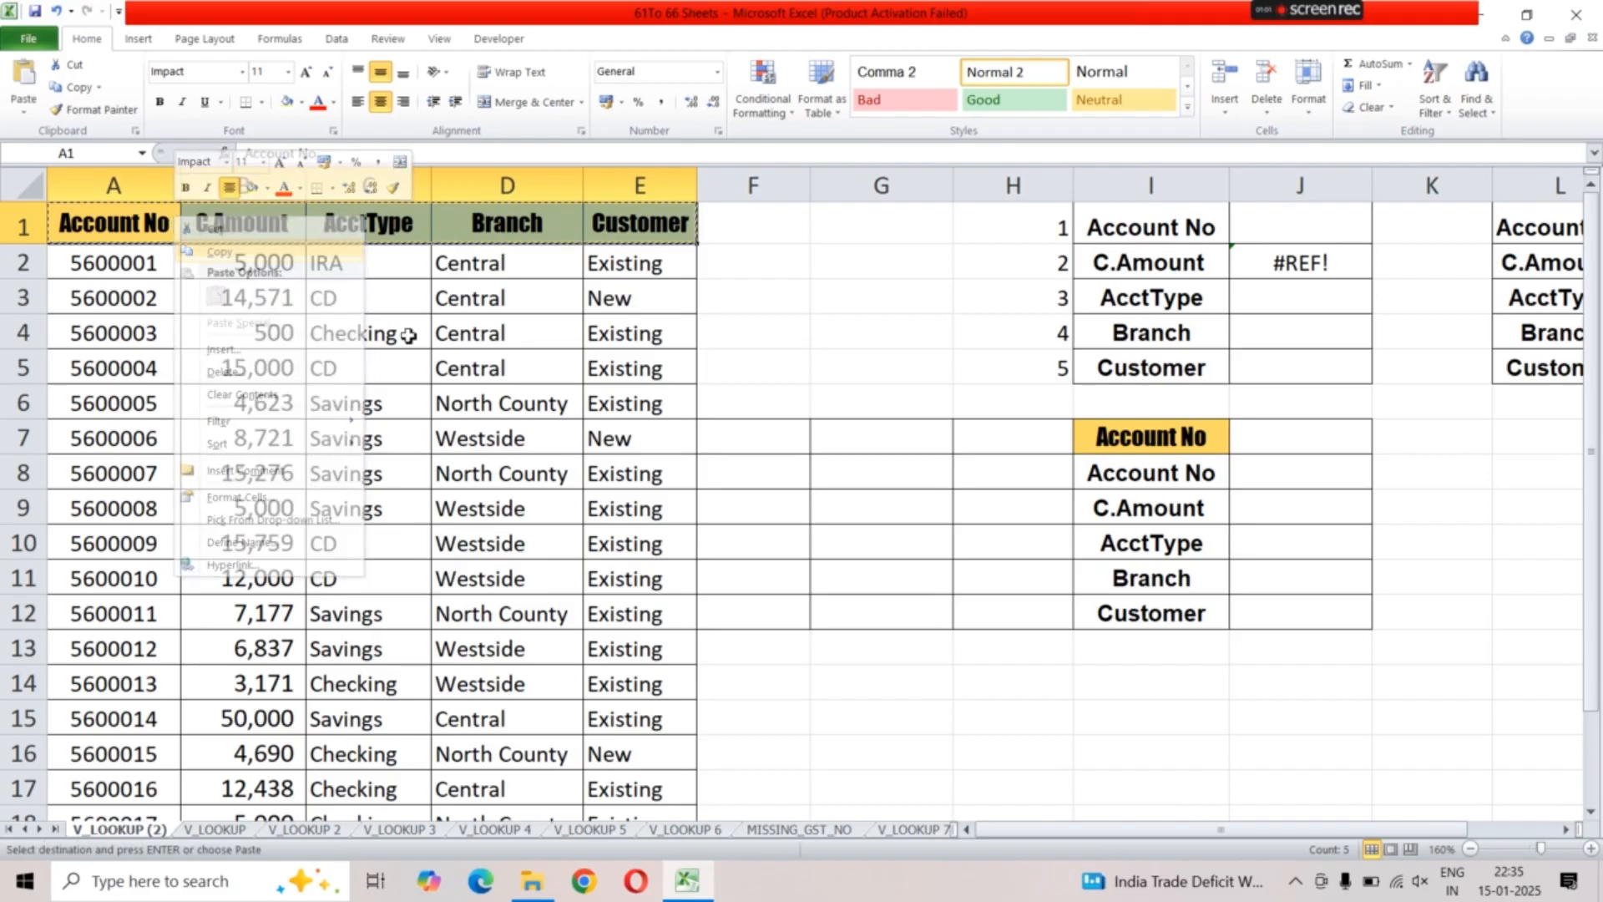
pyautogui.click(890, 439)
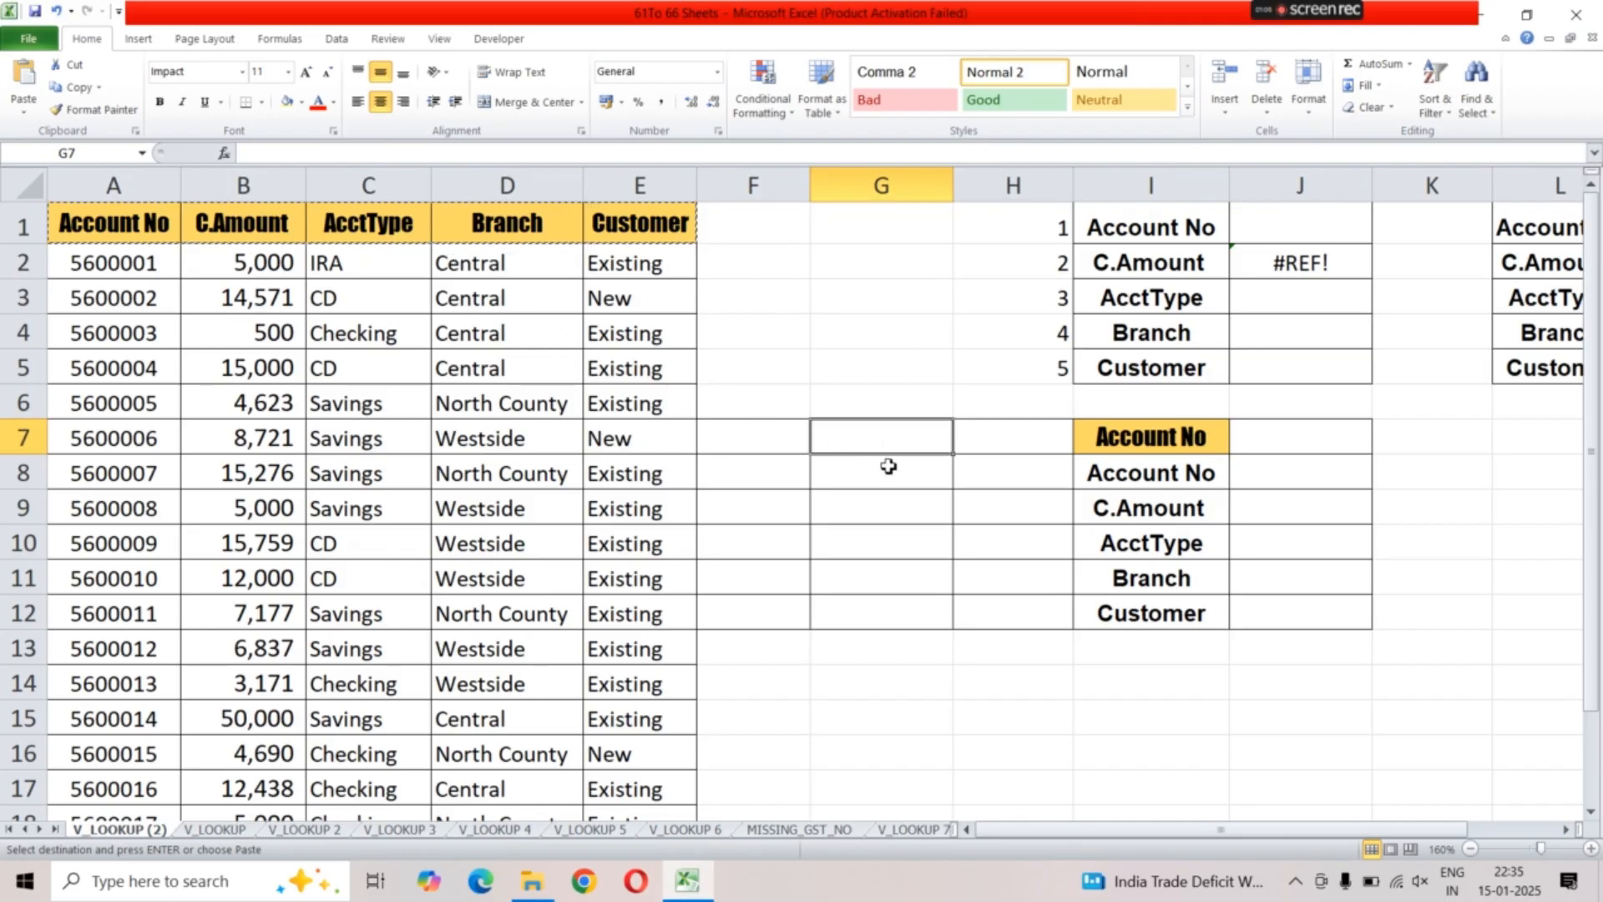
pyautogui.click(25, 114)
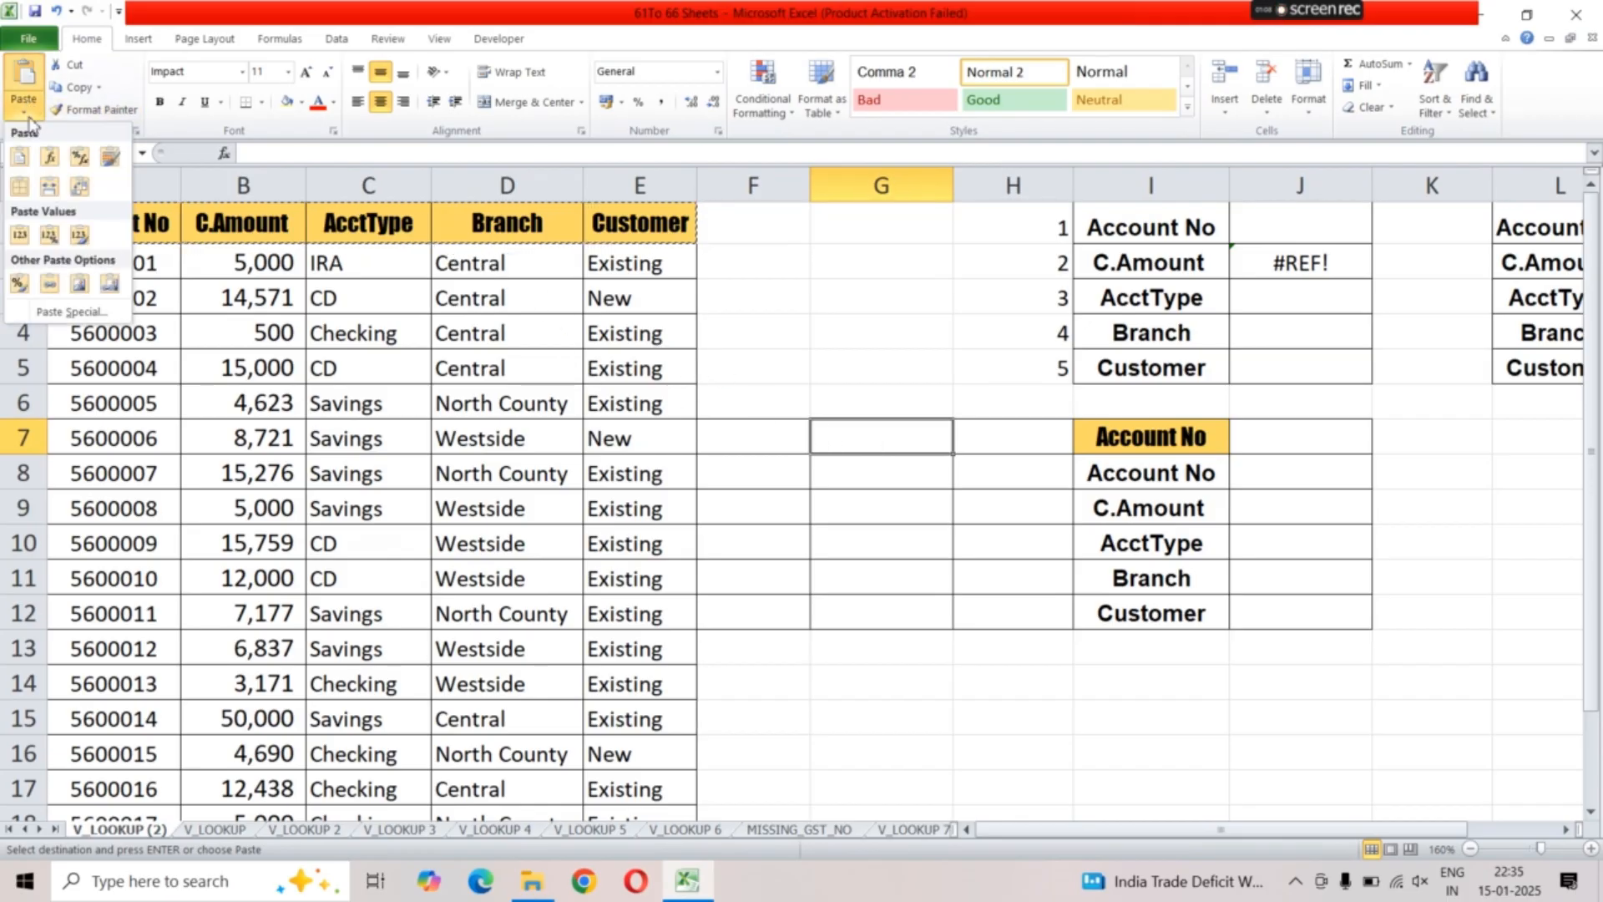
pyautogui.click(80, 189)
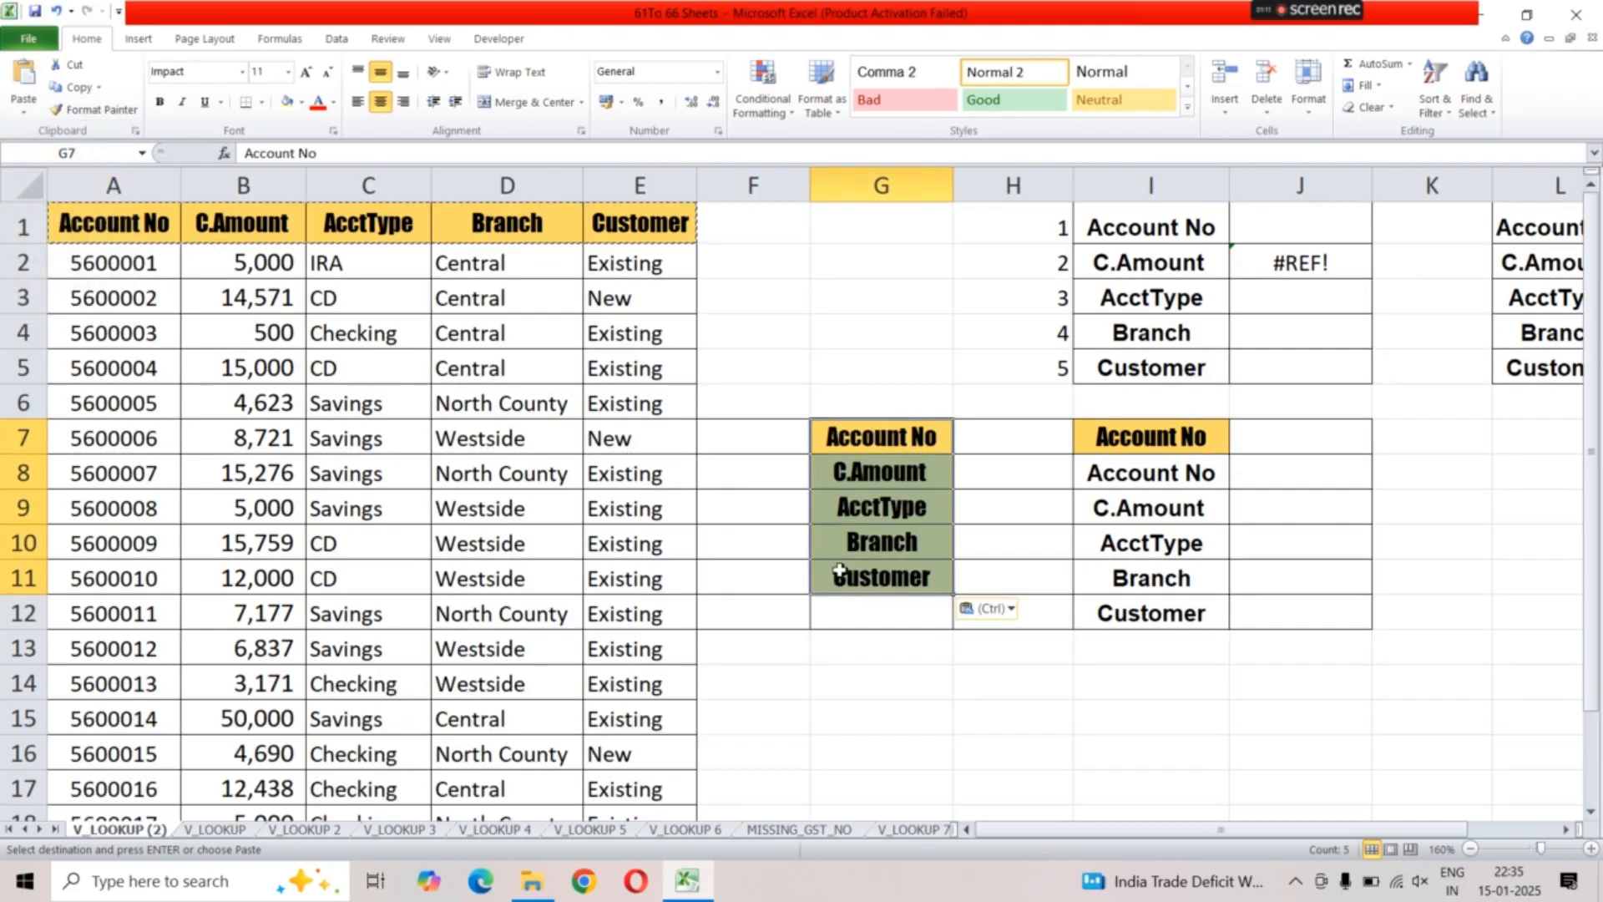
pyautogui.click(876, 602)
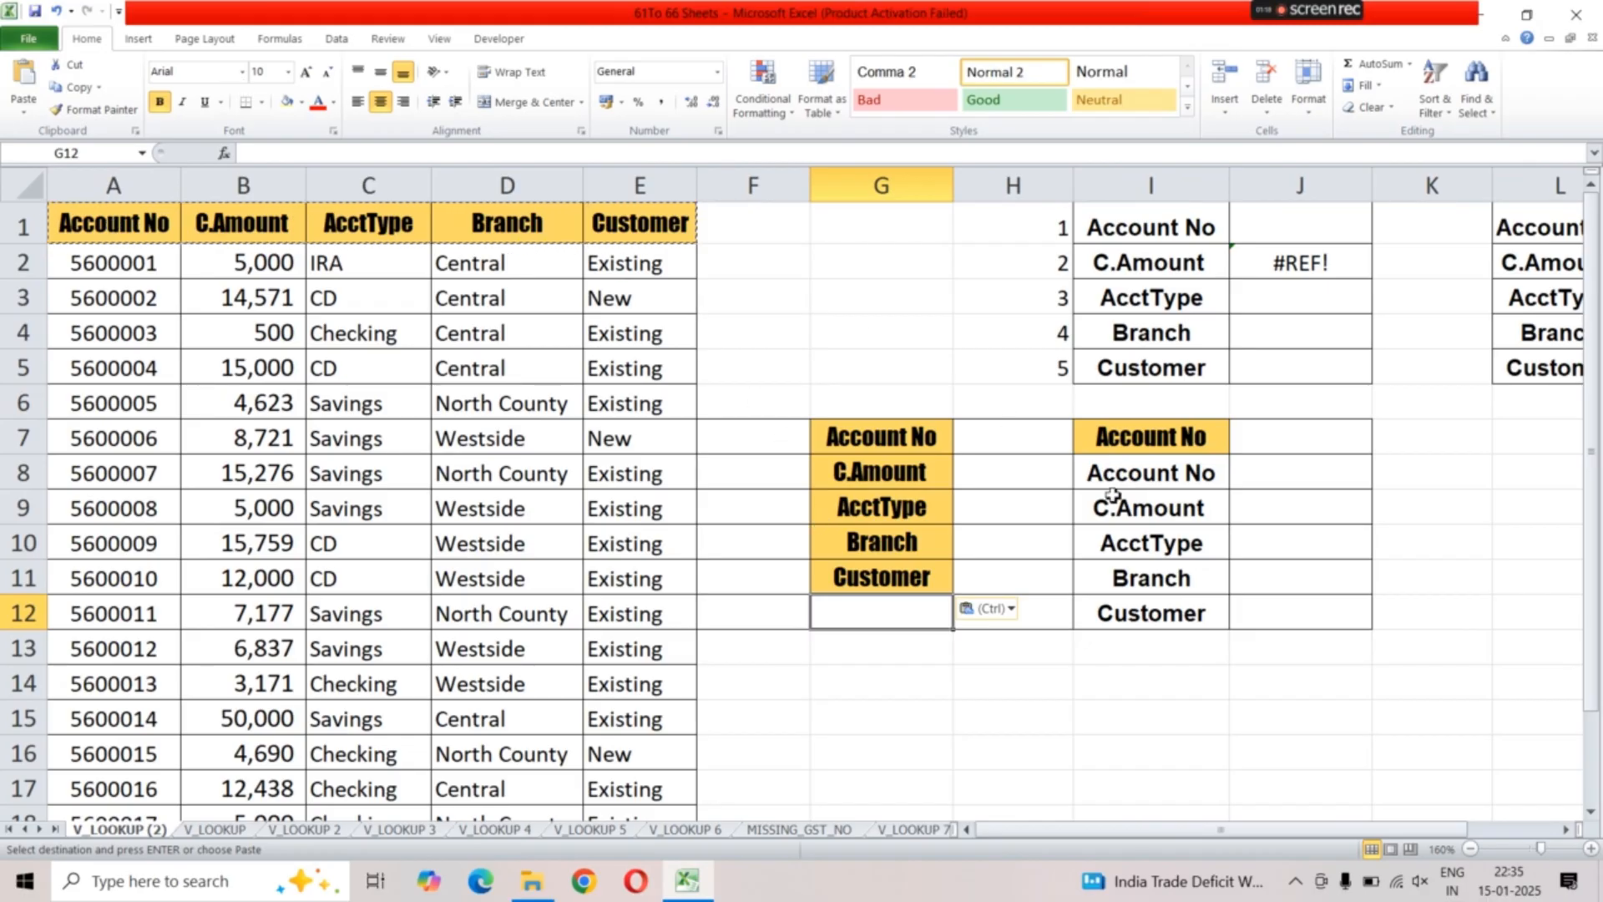
pyautogui.click(998, 440)
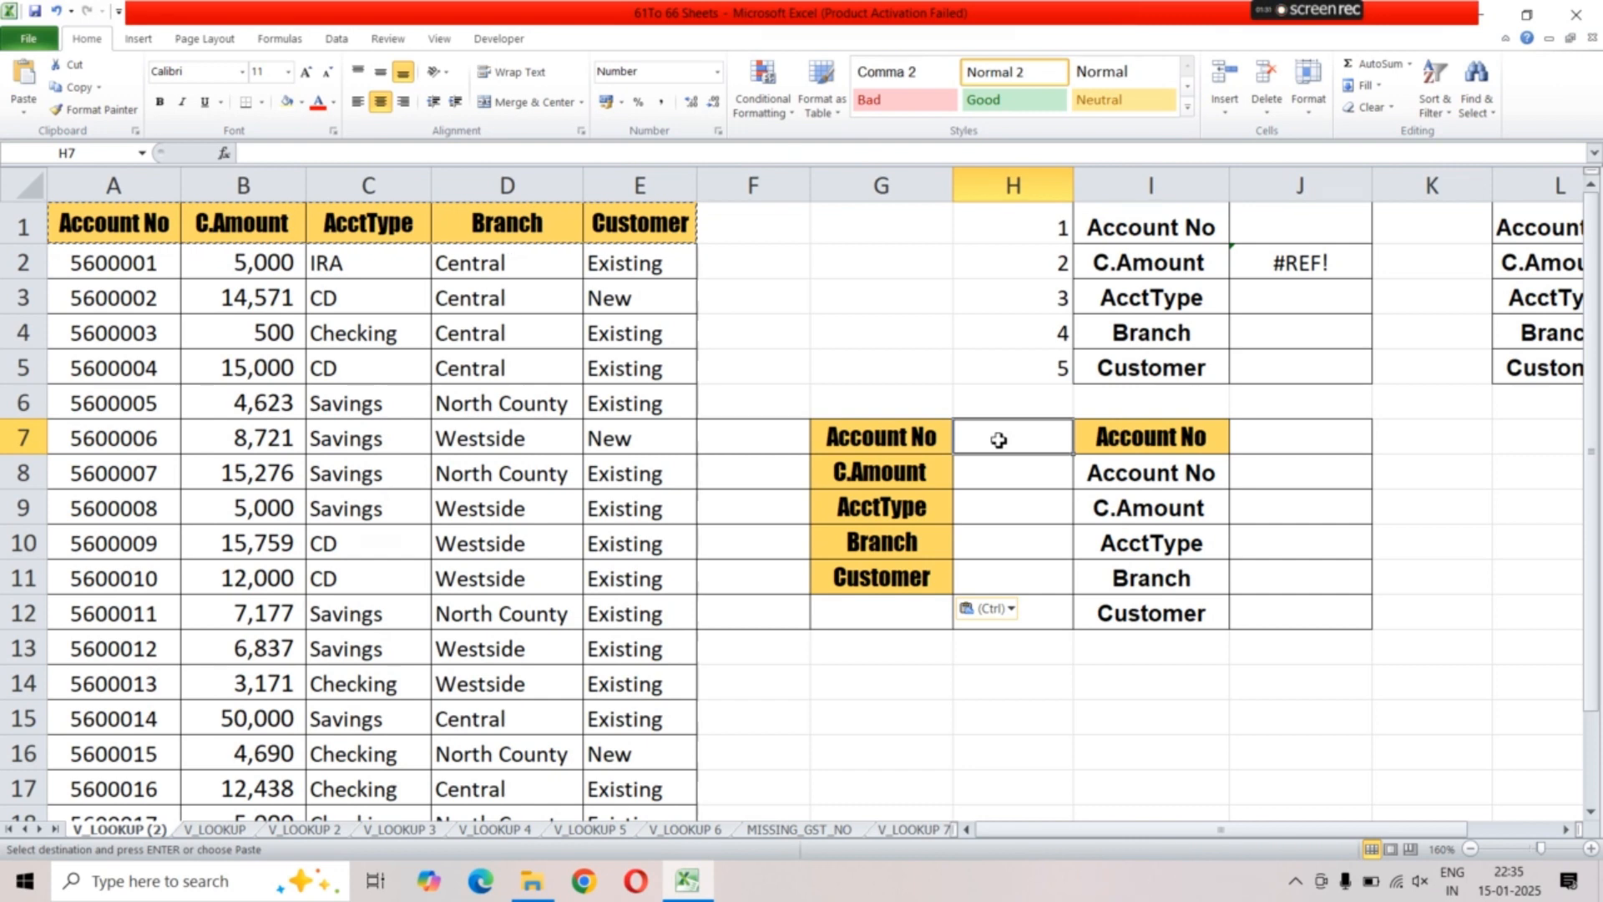
pyautogui.click(988, 481)
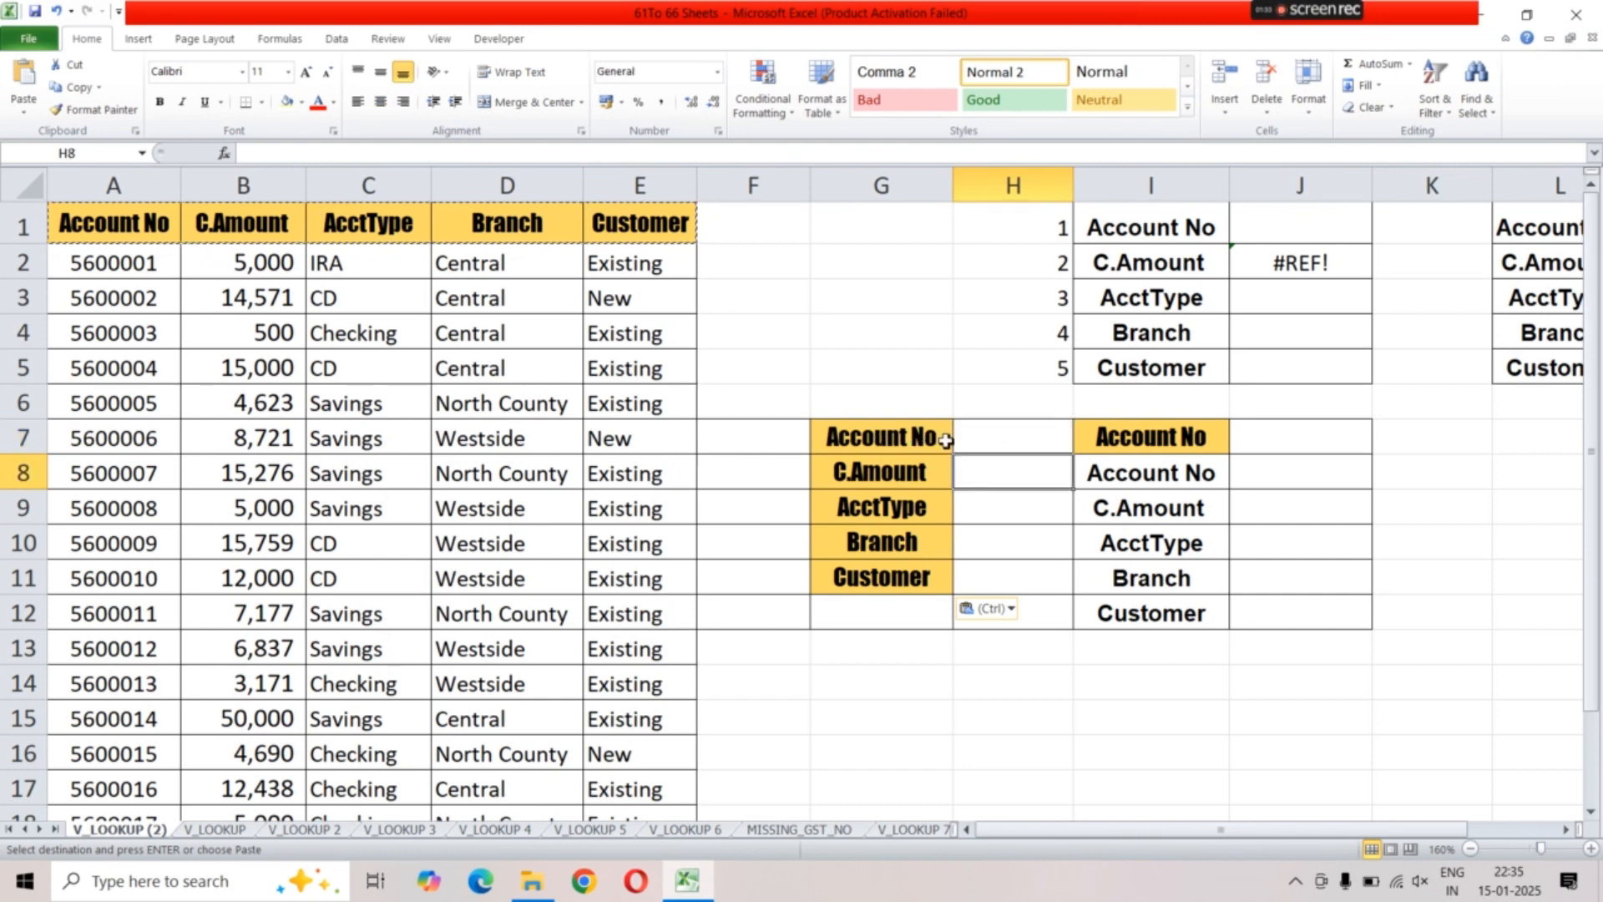
pyautogui.click(1002, 442)
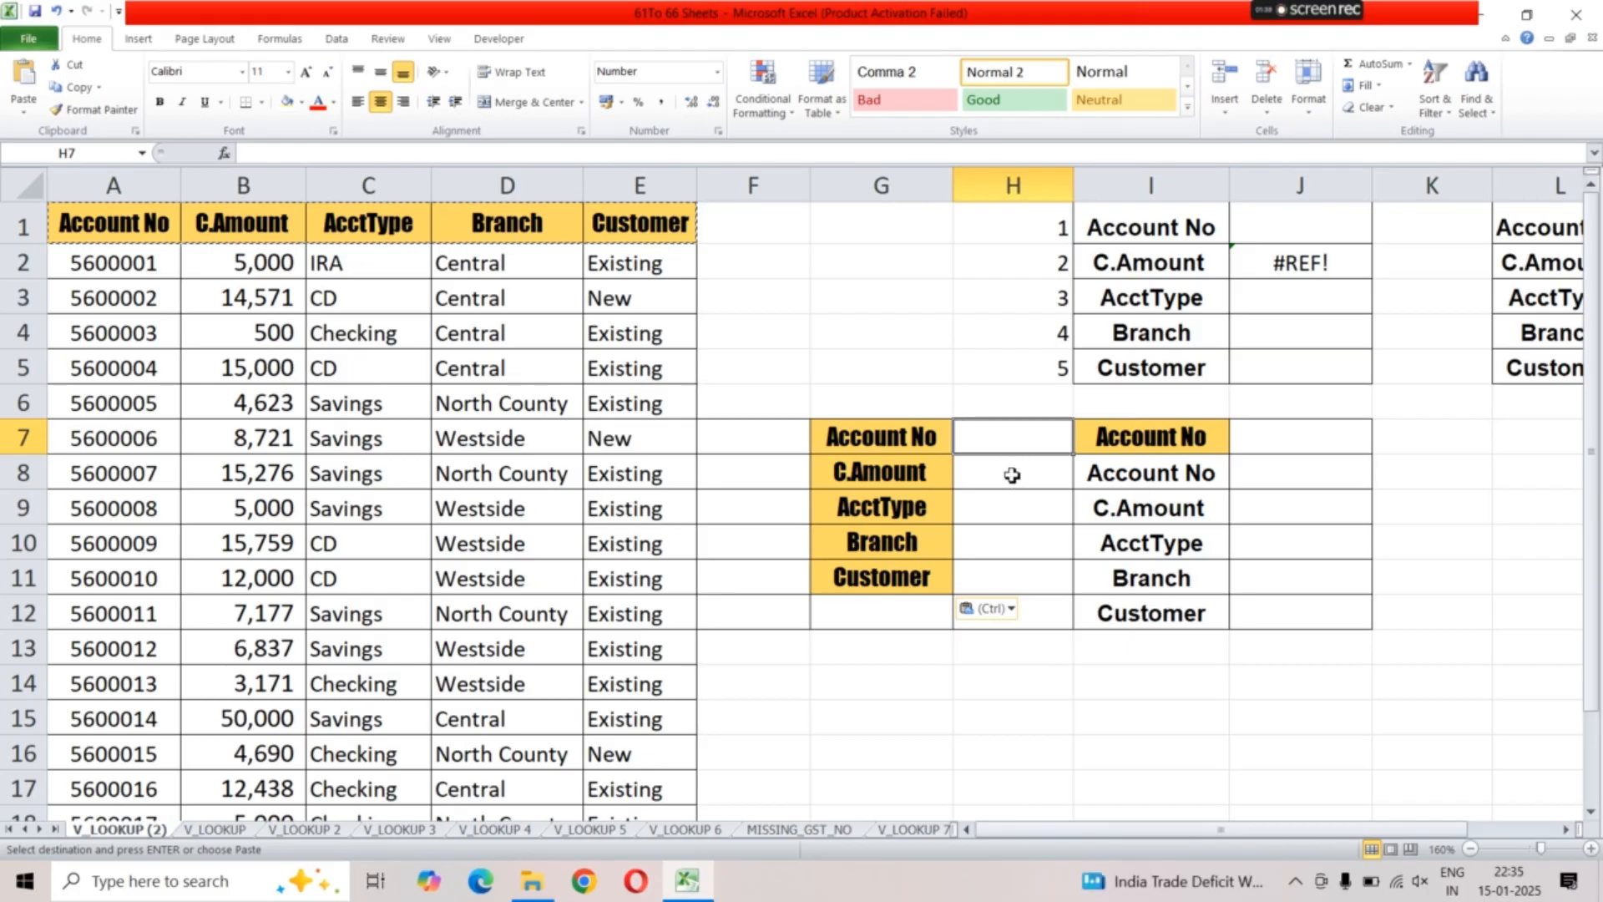
pyautogui.click(1012, 474)
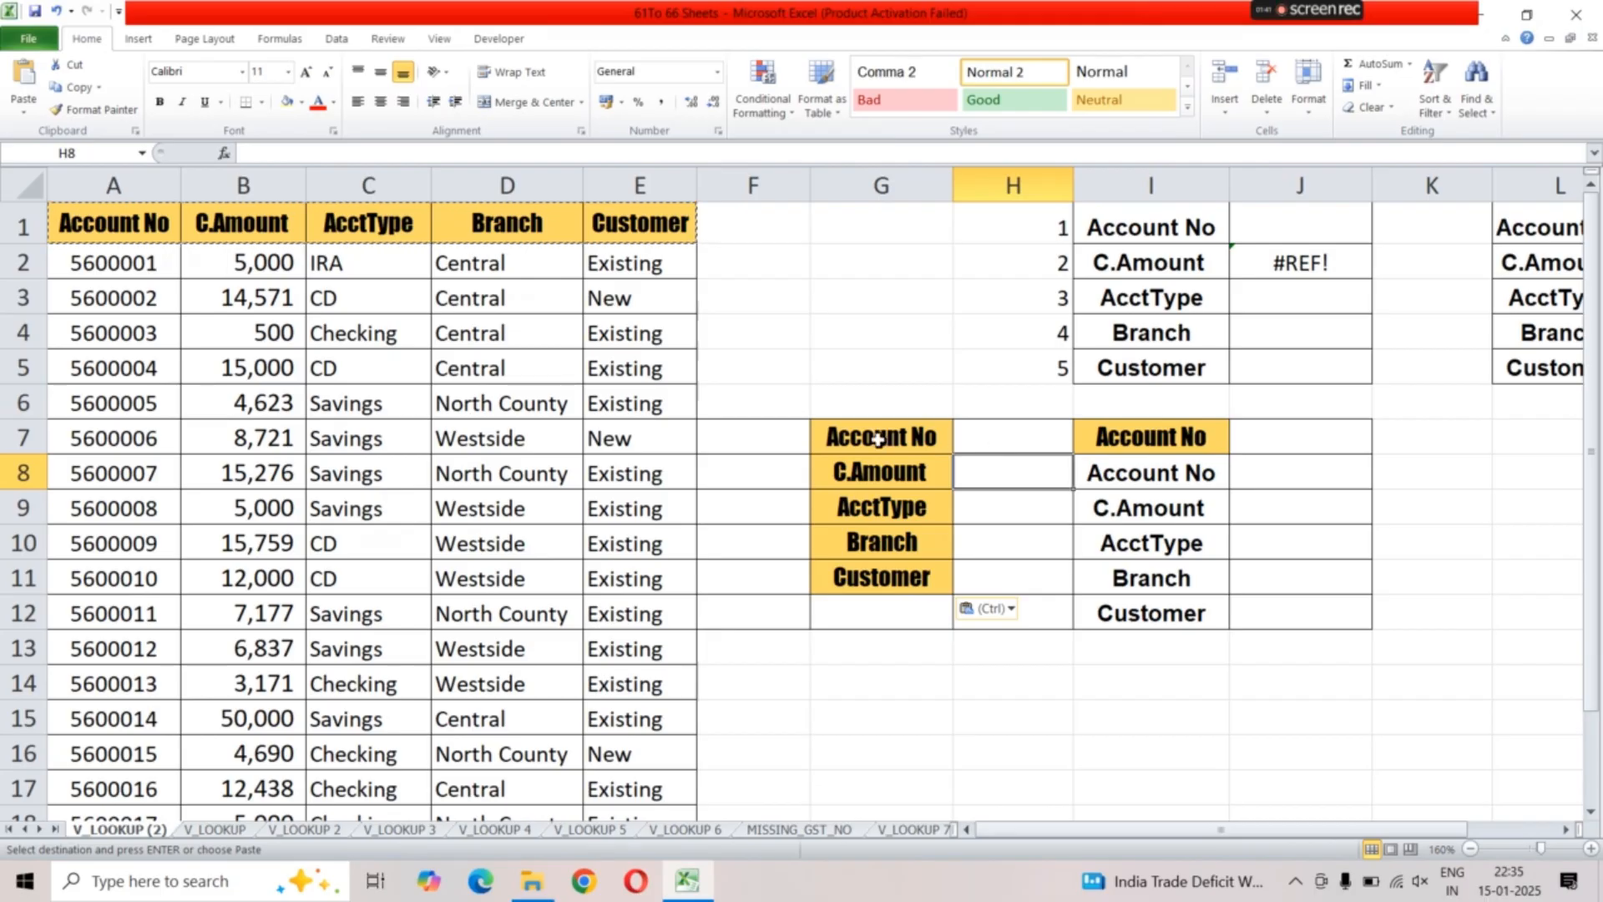
# Copy the first account number from A2 into H7, beside the transposed Account No header.
pyautogui.click(85, 264)
pyautogui.rightClick(85, 264)
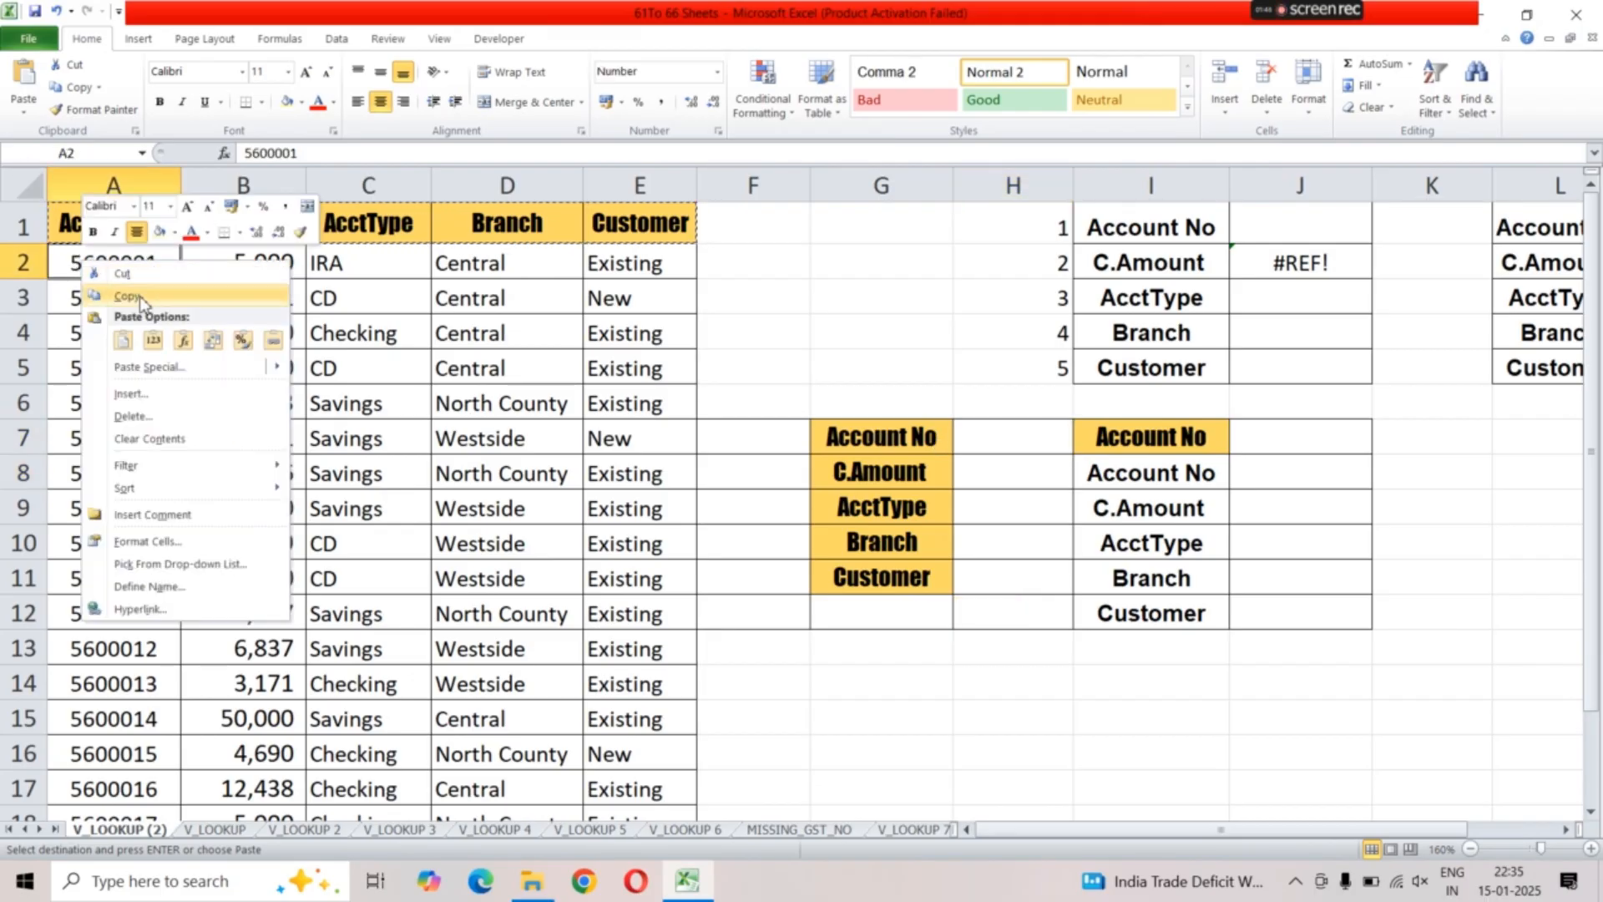
pyautogui.click(109, 300)
pyautogui.click(980, 444)
pyautogui.rightClick(980, 443)
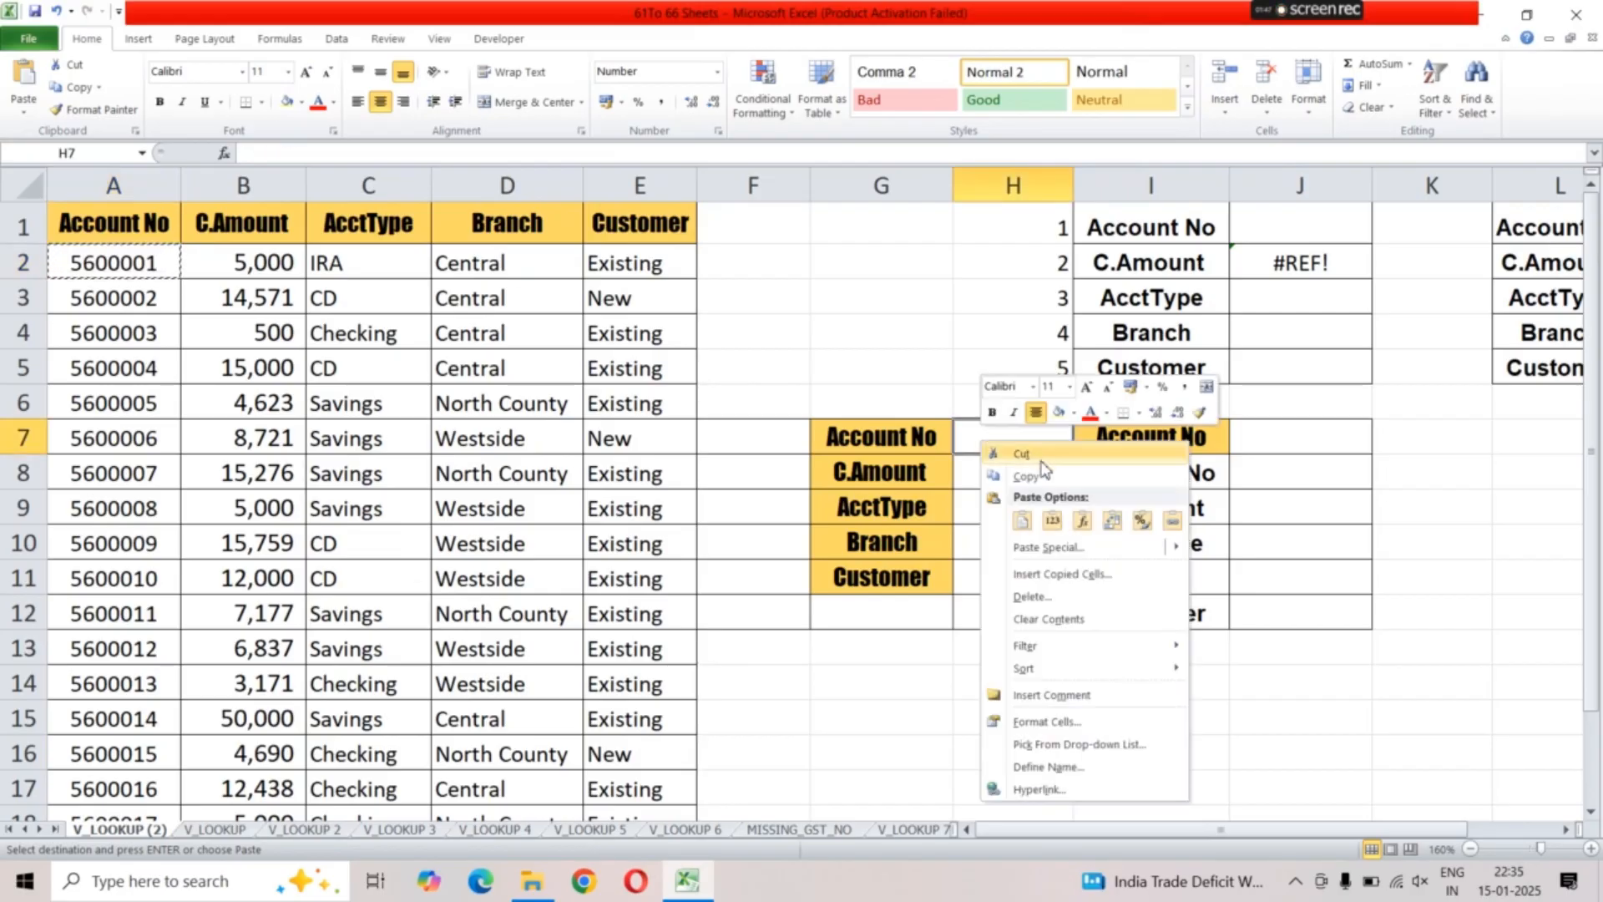
pyautogui.click(1022, 520)
# Start a VLOOKUP formula in H8 with H7 as the lookup value.
pyautogui.click(977, 481)
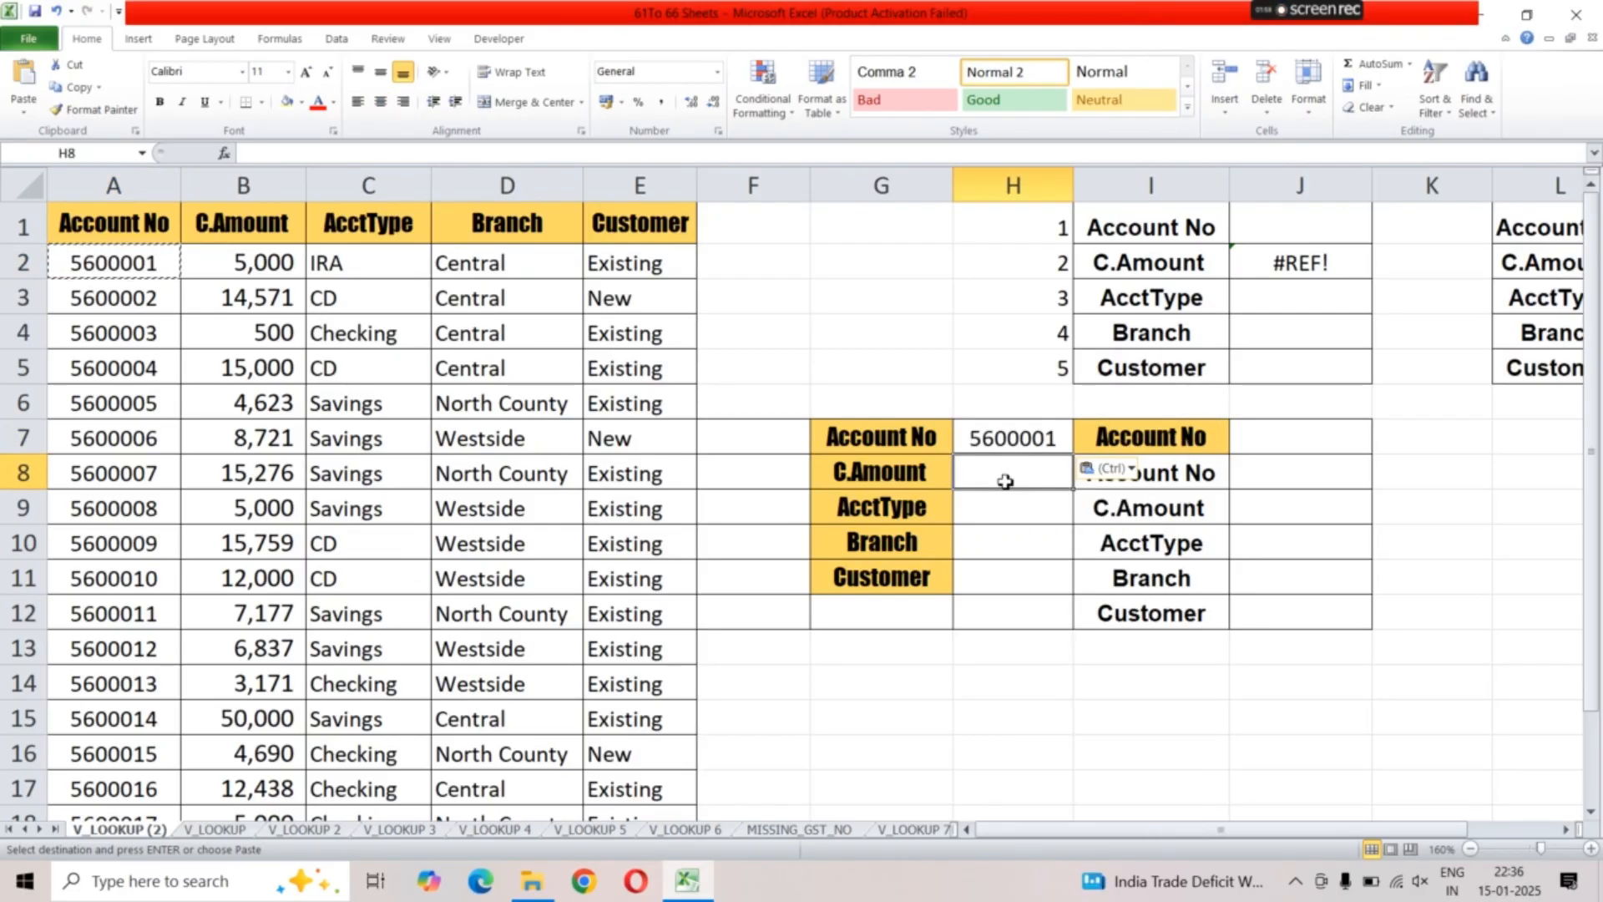
pyautogui.write('=')
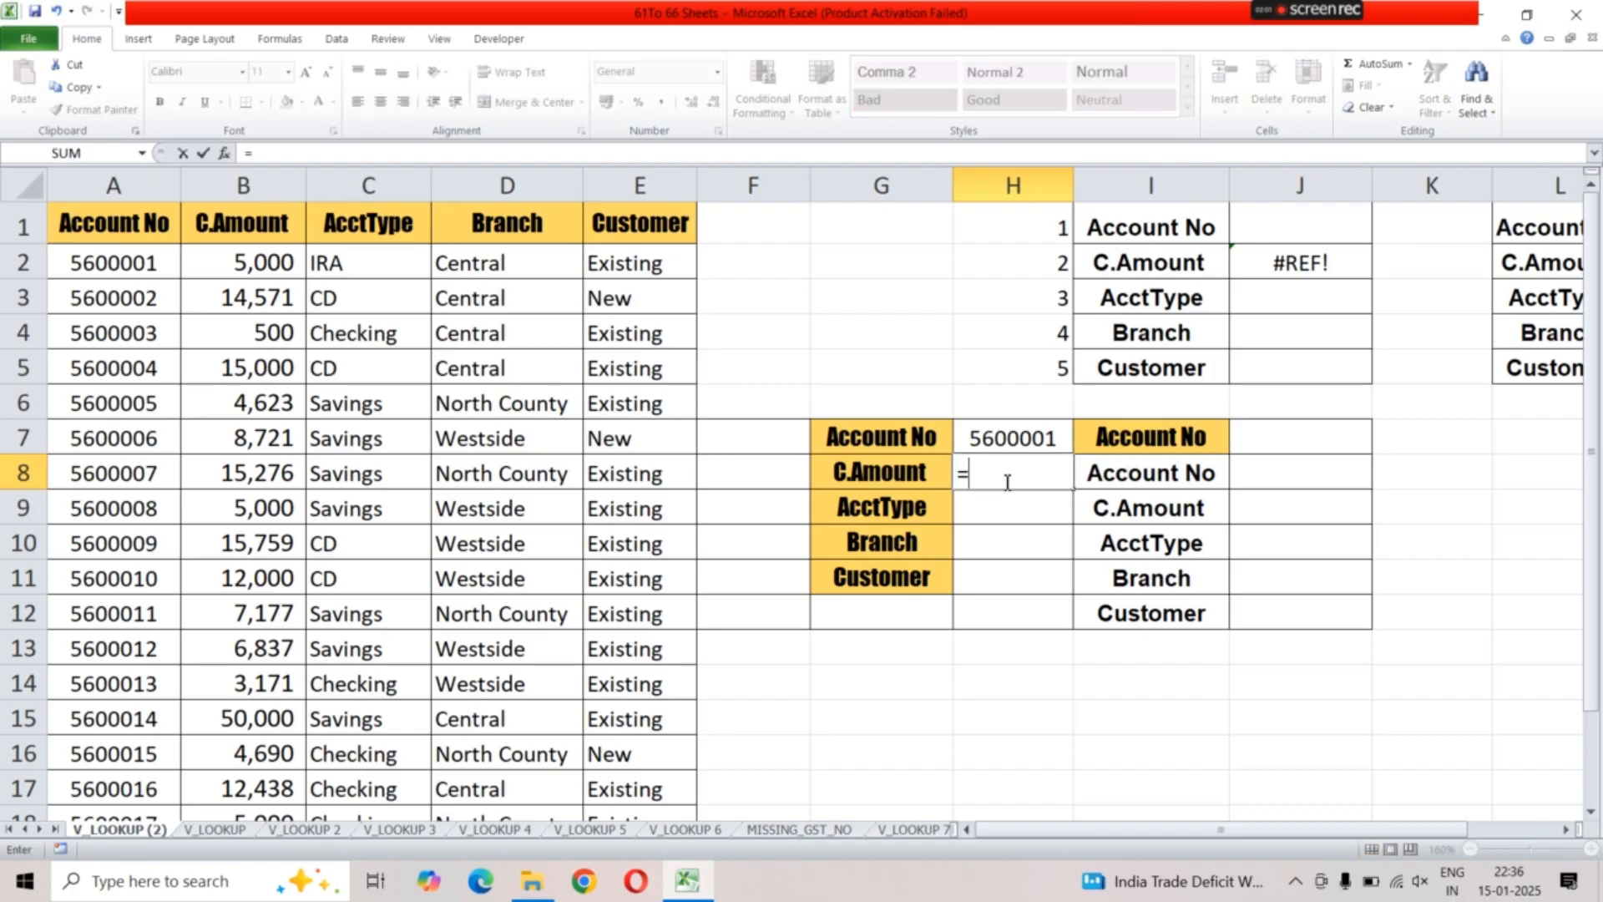
pyautogui.write('vlo')
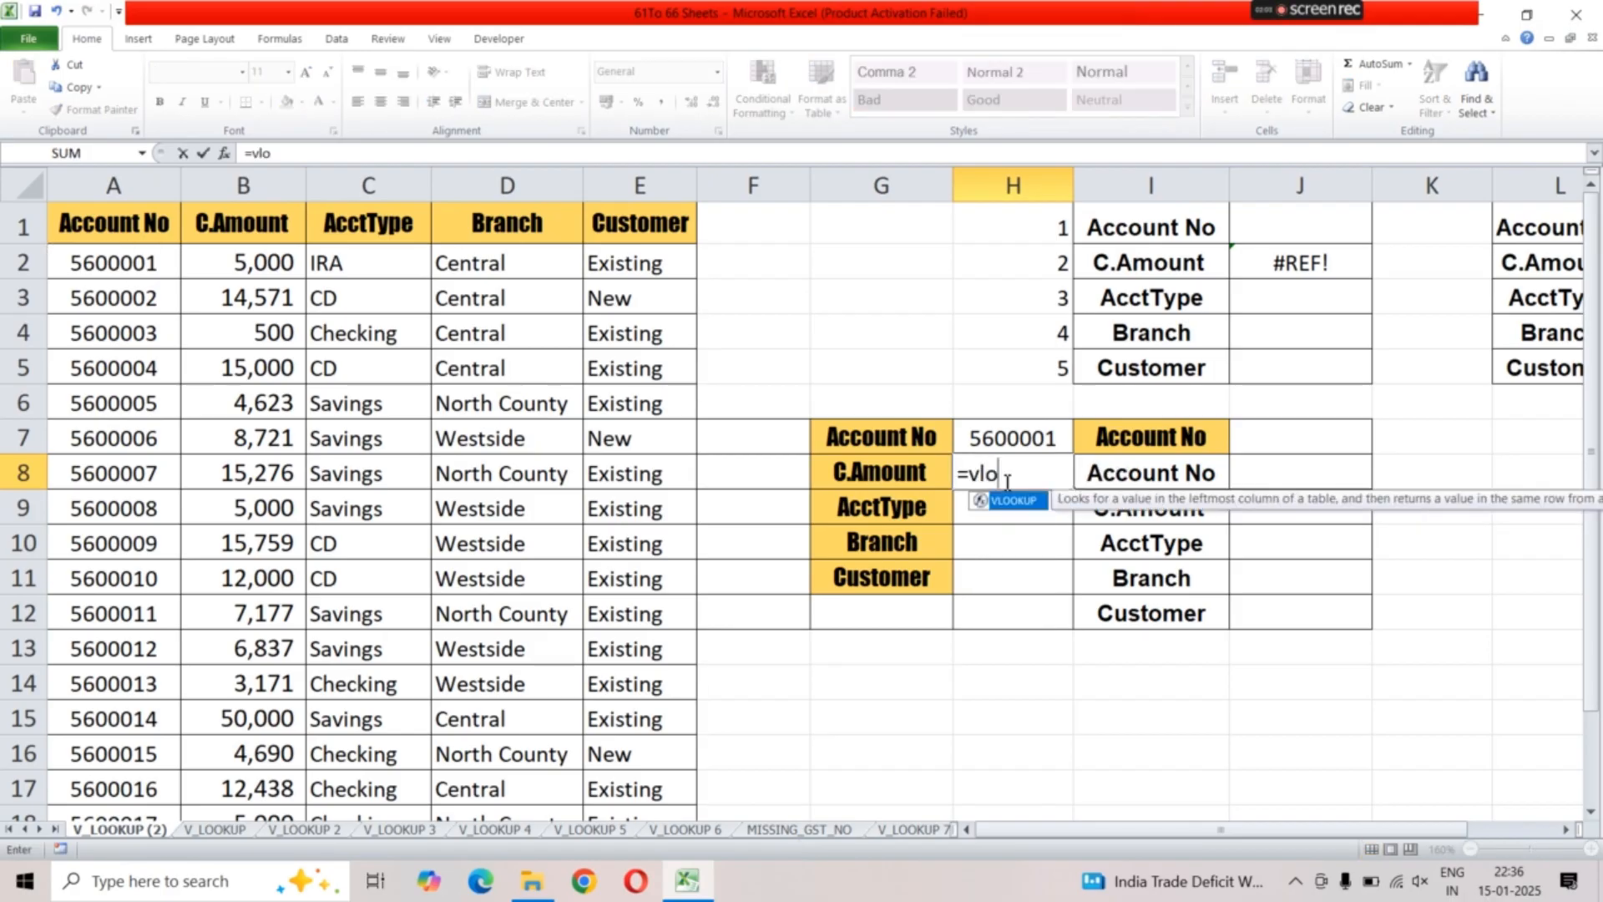
pyautogui.doubleClick(1006, 503)
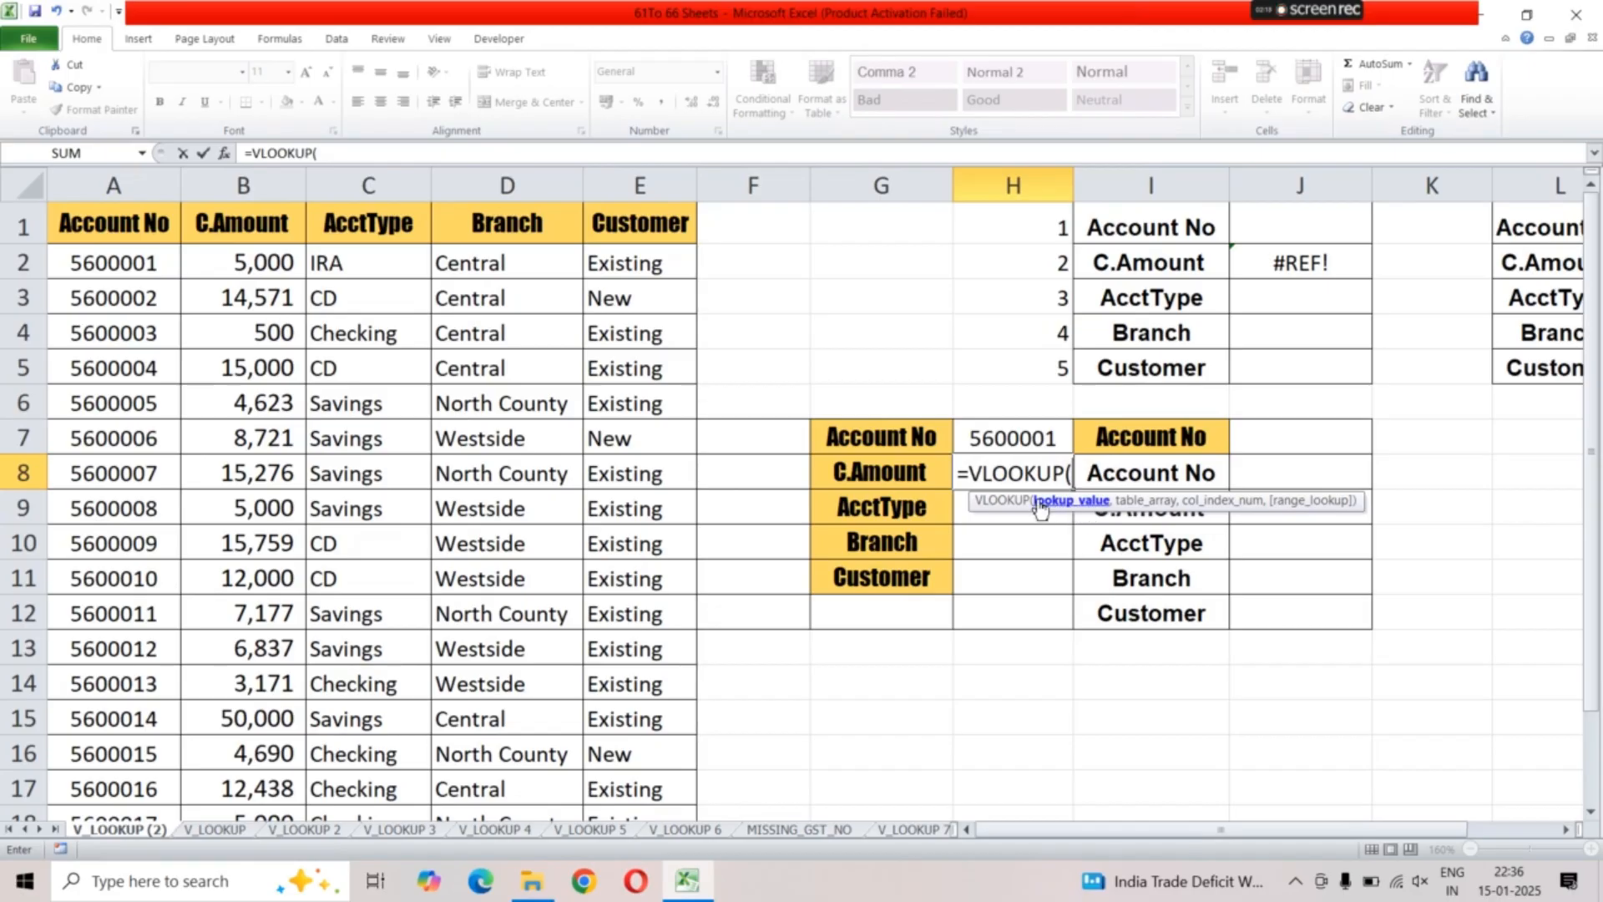
pyautogui.click(1013, 443)
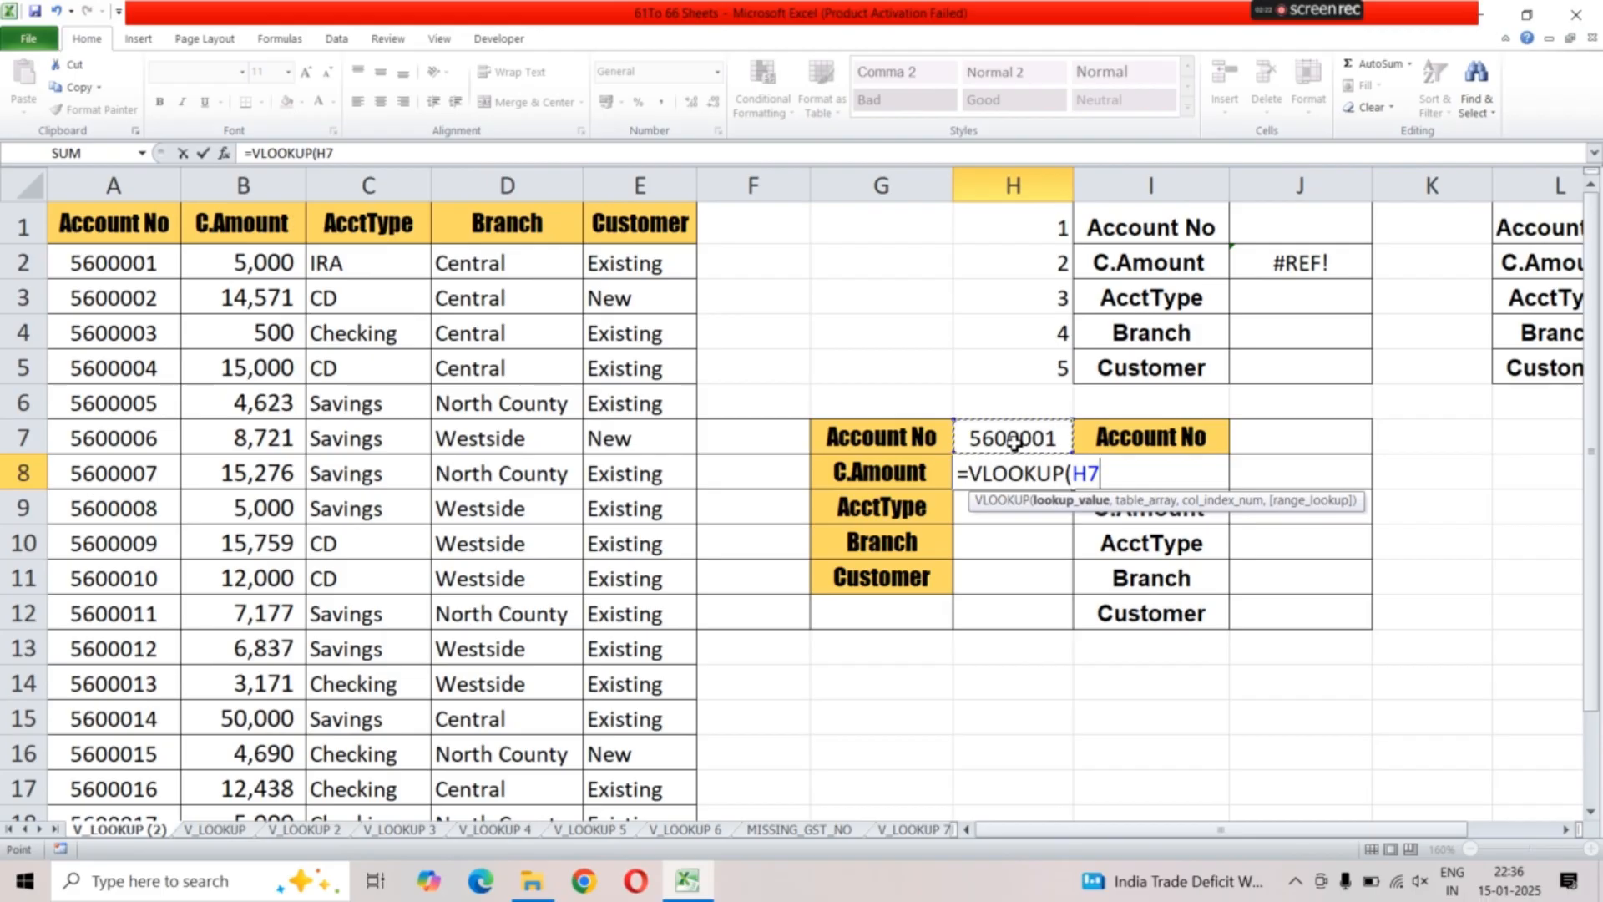
pyautogui.write(',')
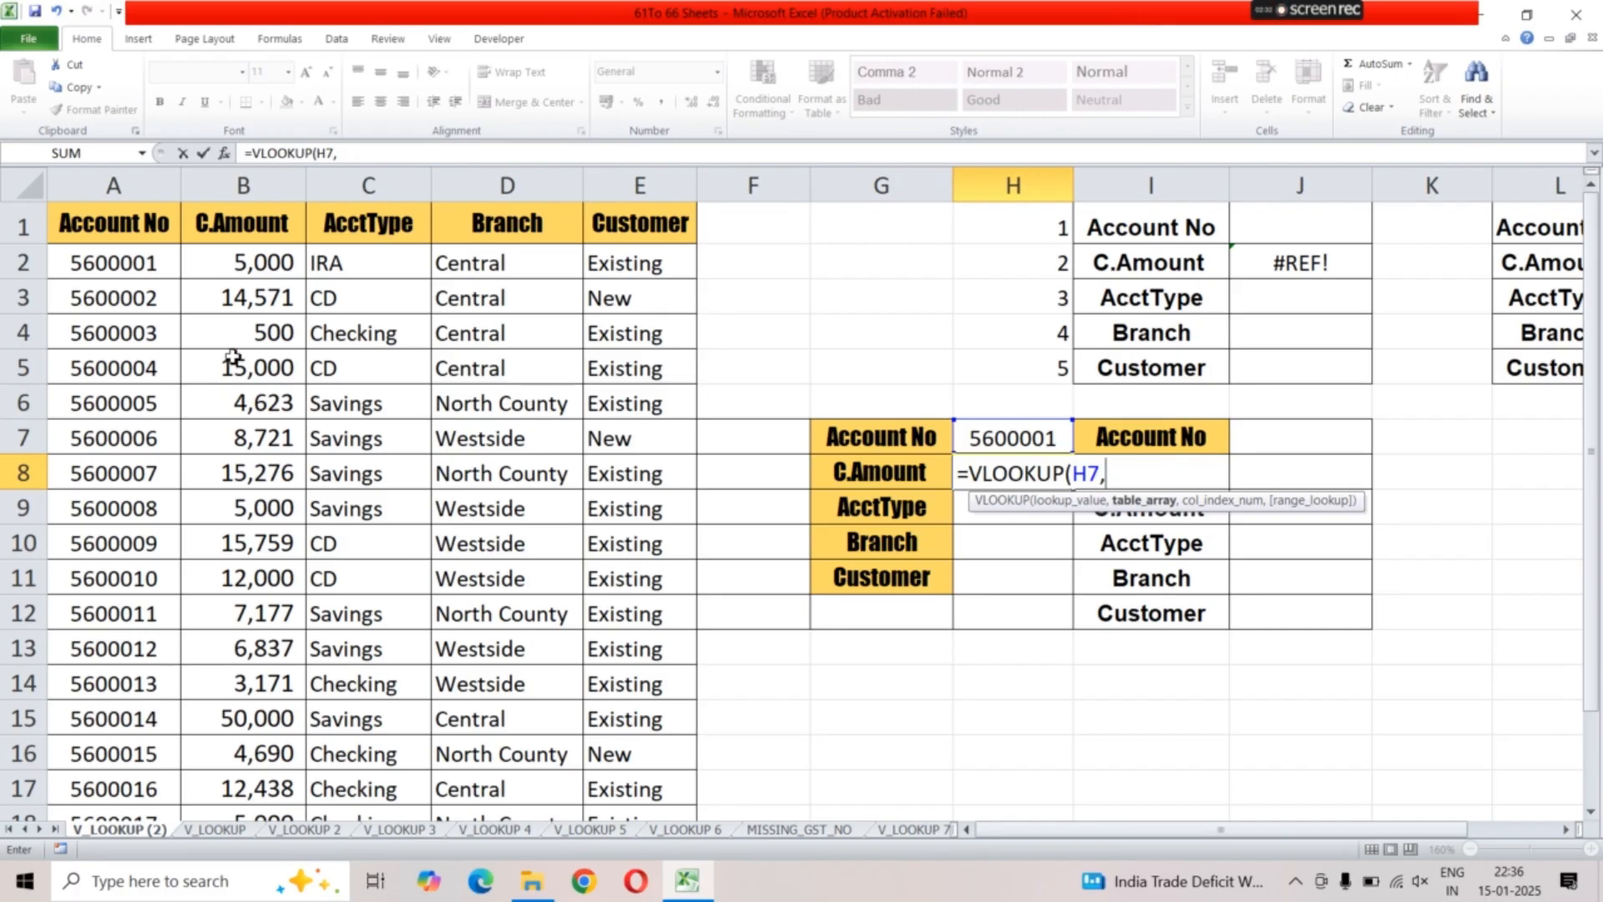
# Set the table array of the H8 VLOOKUP to A2:E18 and go on to its column index argument.
pyautogui.click(106, 265)
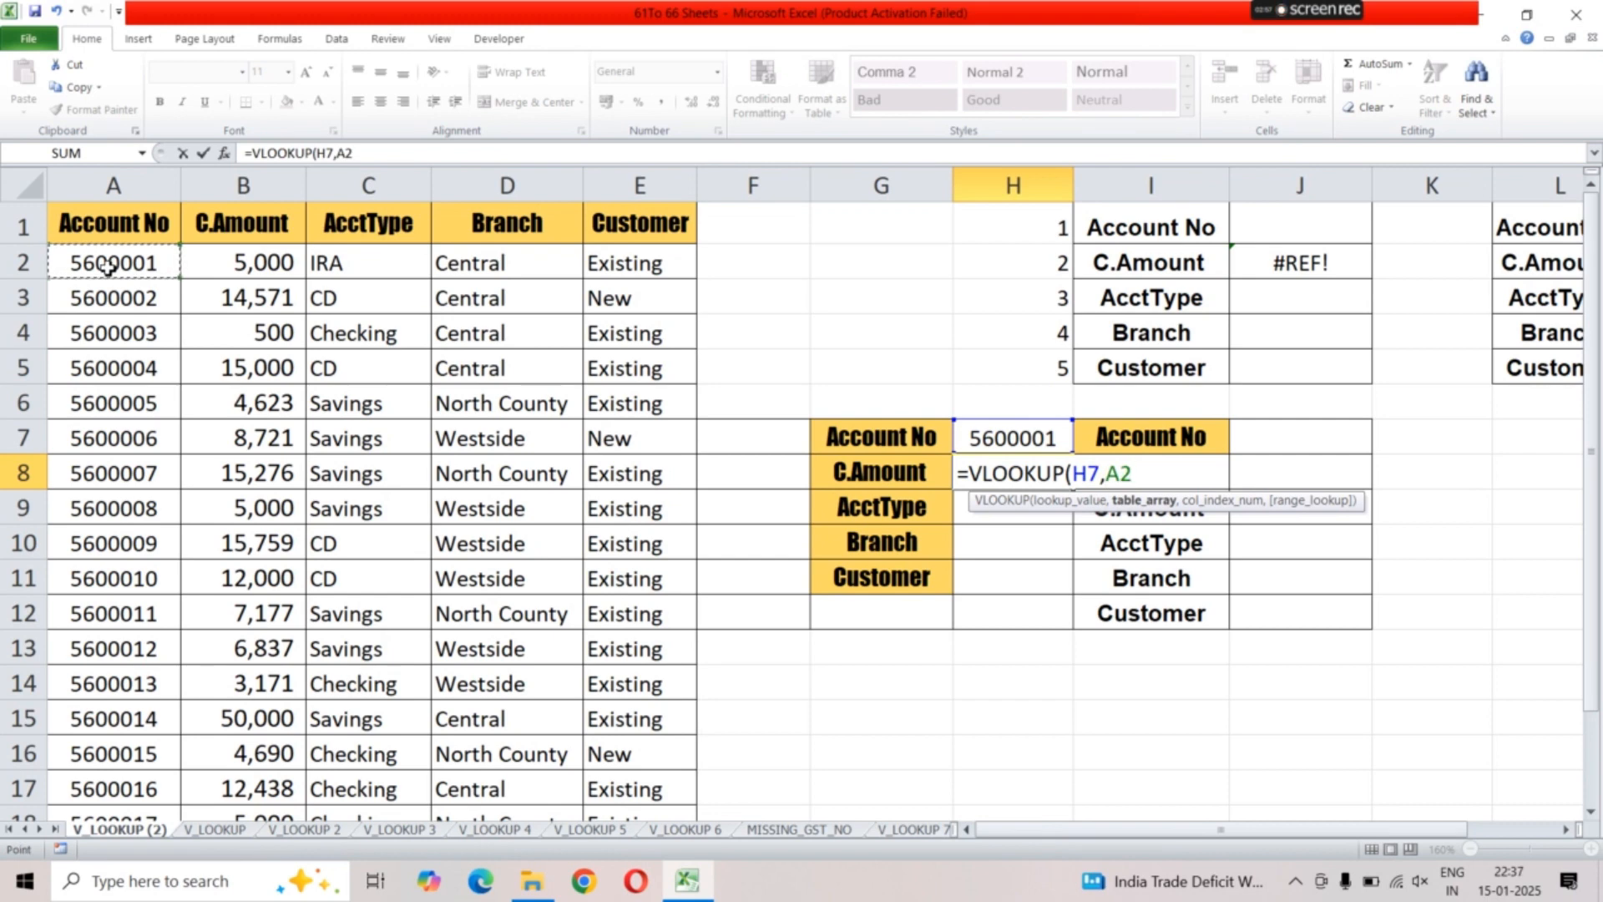
pyautogui.hotkey('ctrl', 'shift', 'Right')
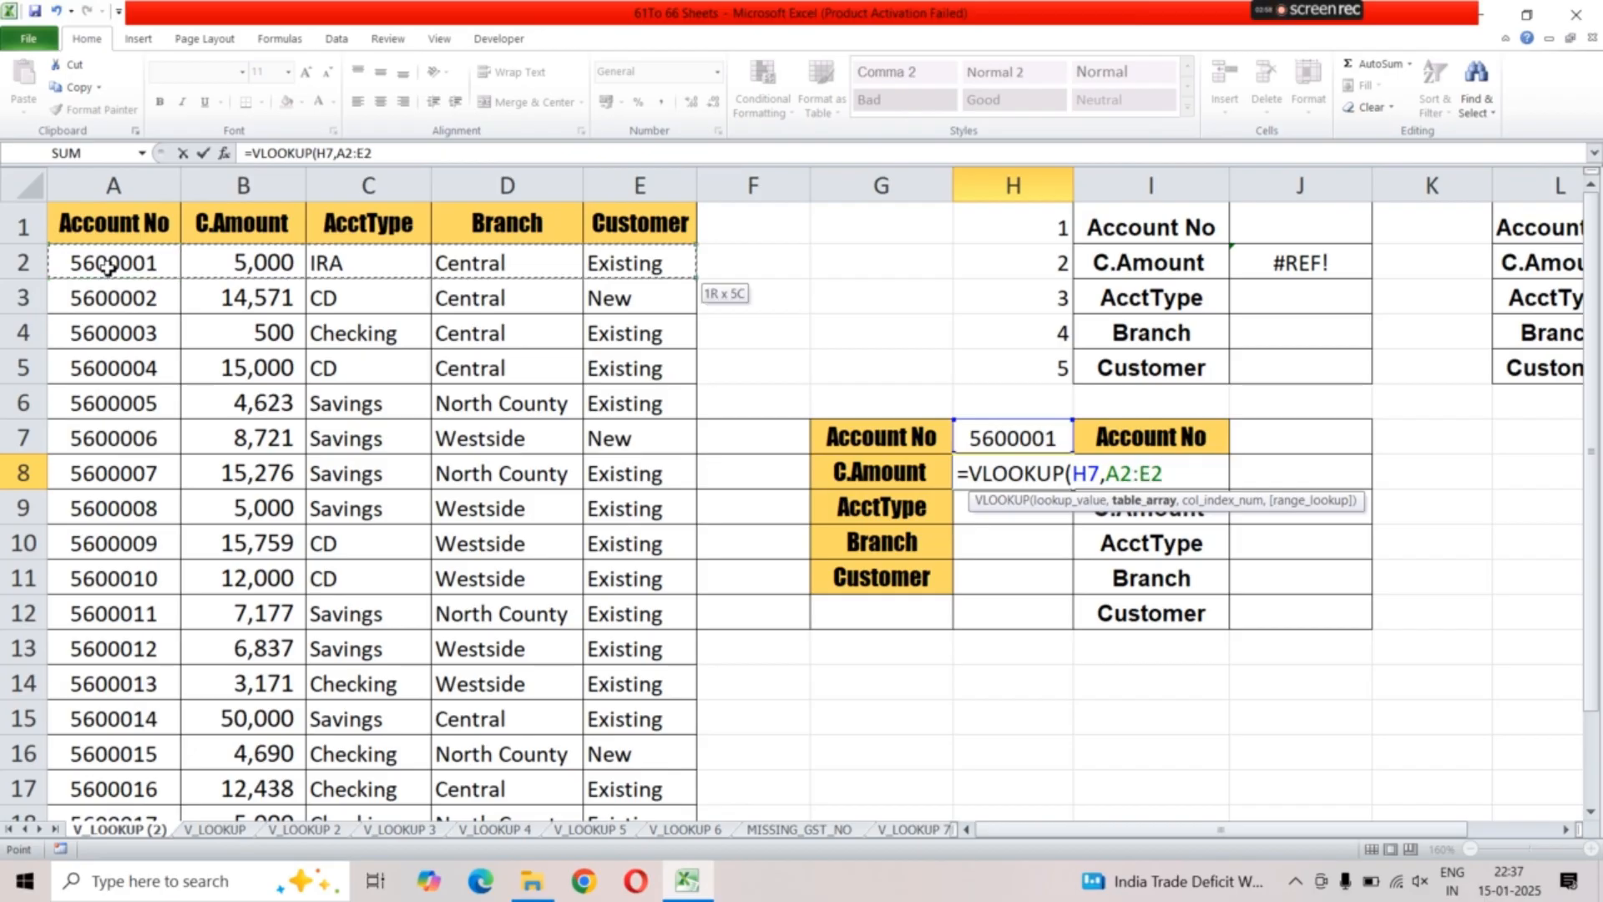
pyautogui.hotkey('ctrl', 'shift', 'Down')
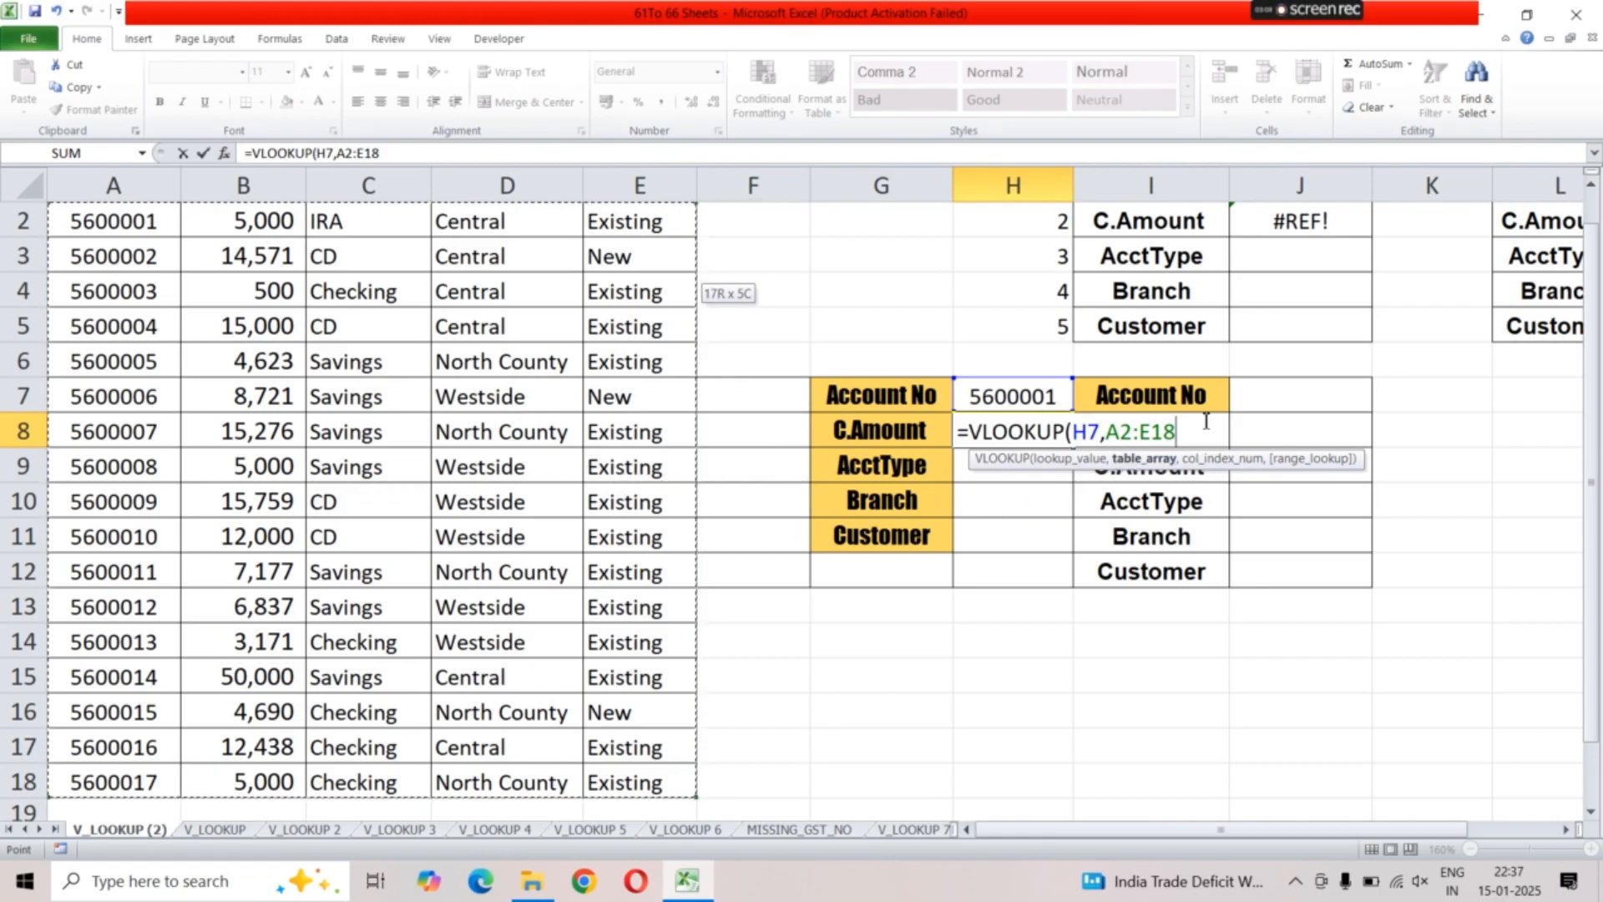
pyautogui.write(',')
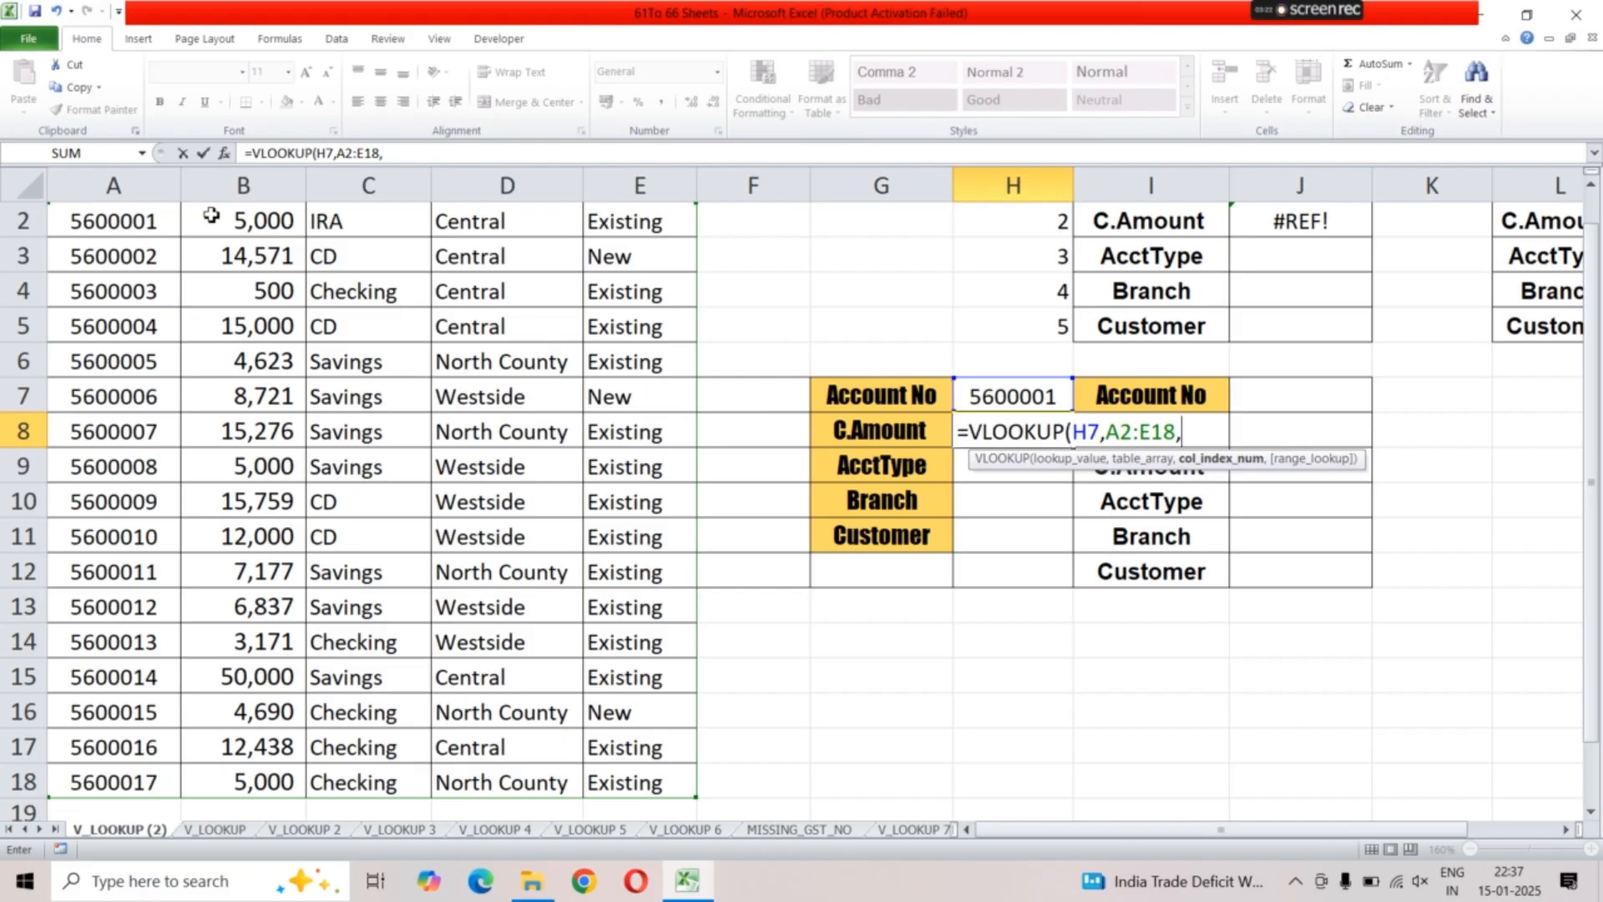
pyautogui.scroll(1, 161, 259)
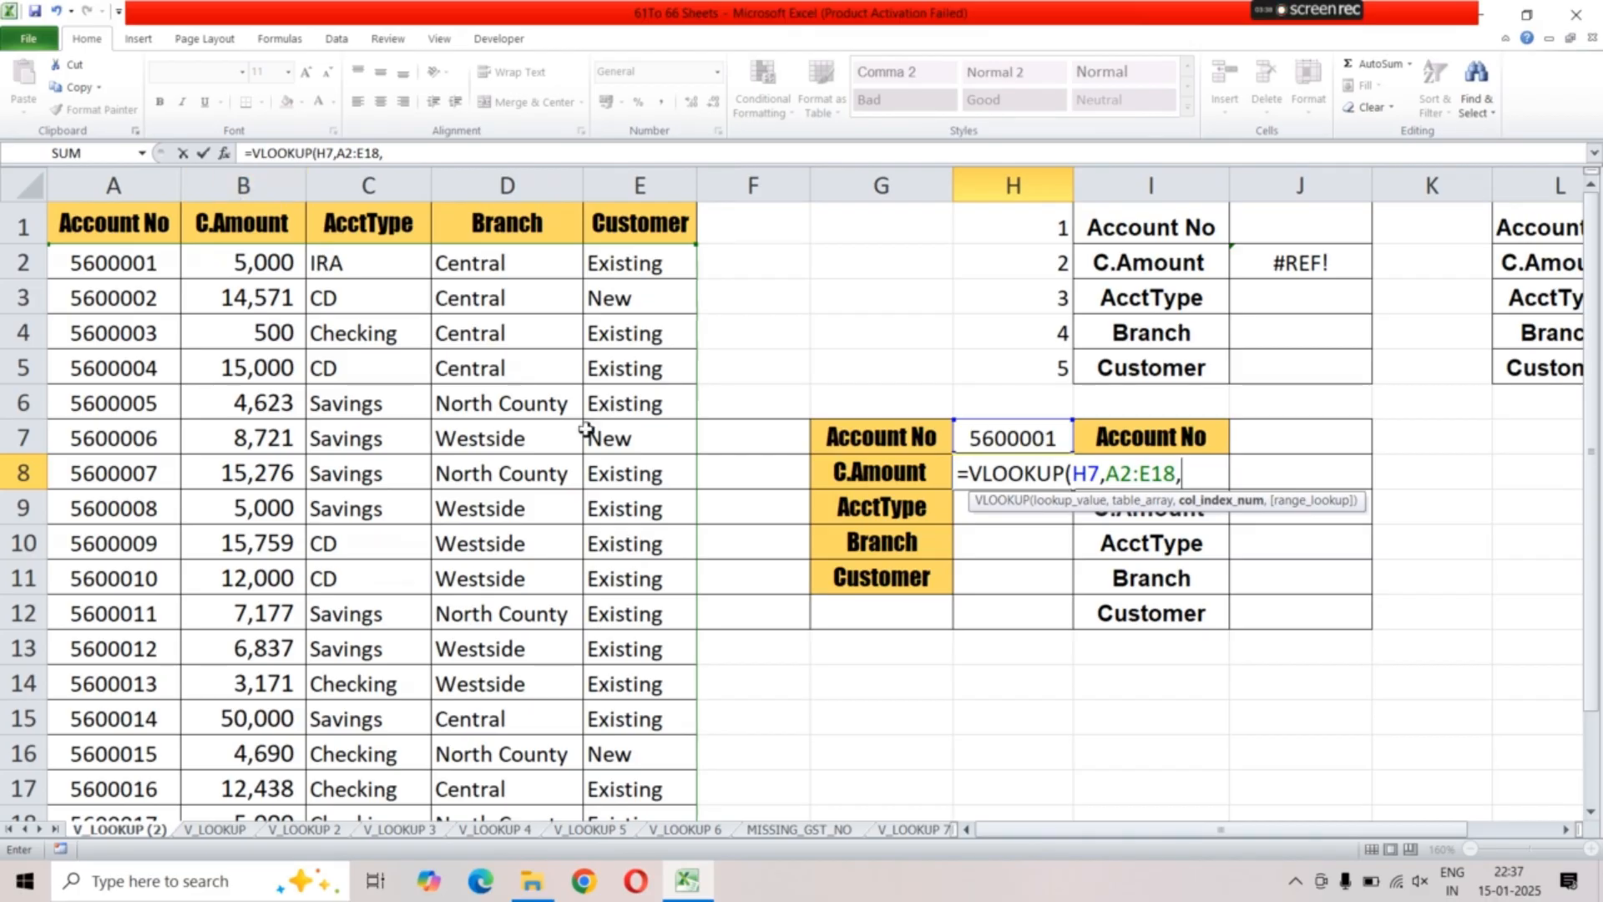
# Enter 1 in F7 and 2 in F8, and fill the number series down to F12.
pyautogui.click(764, 439)
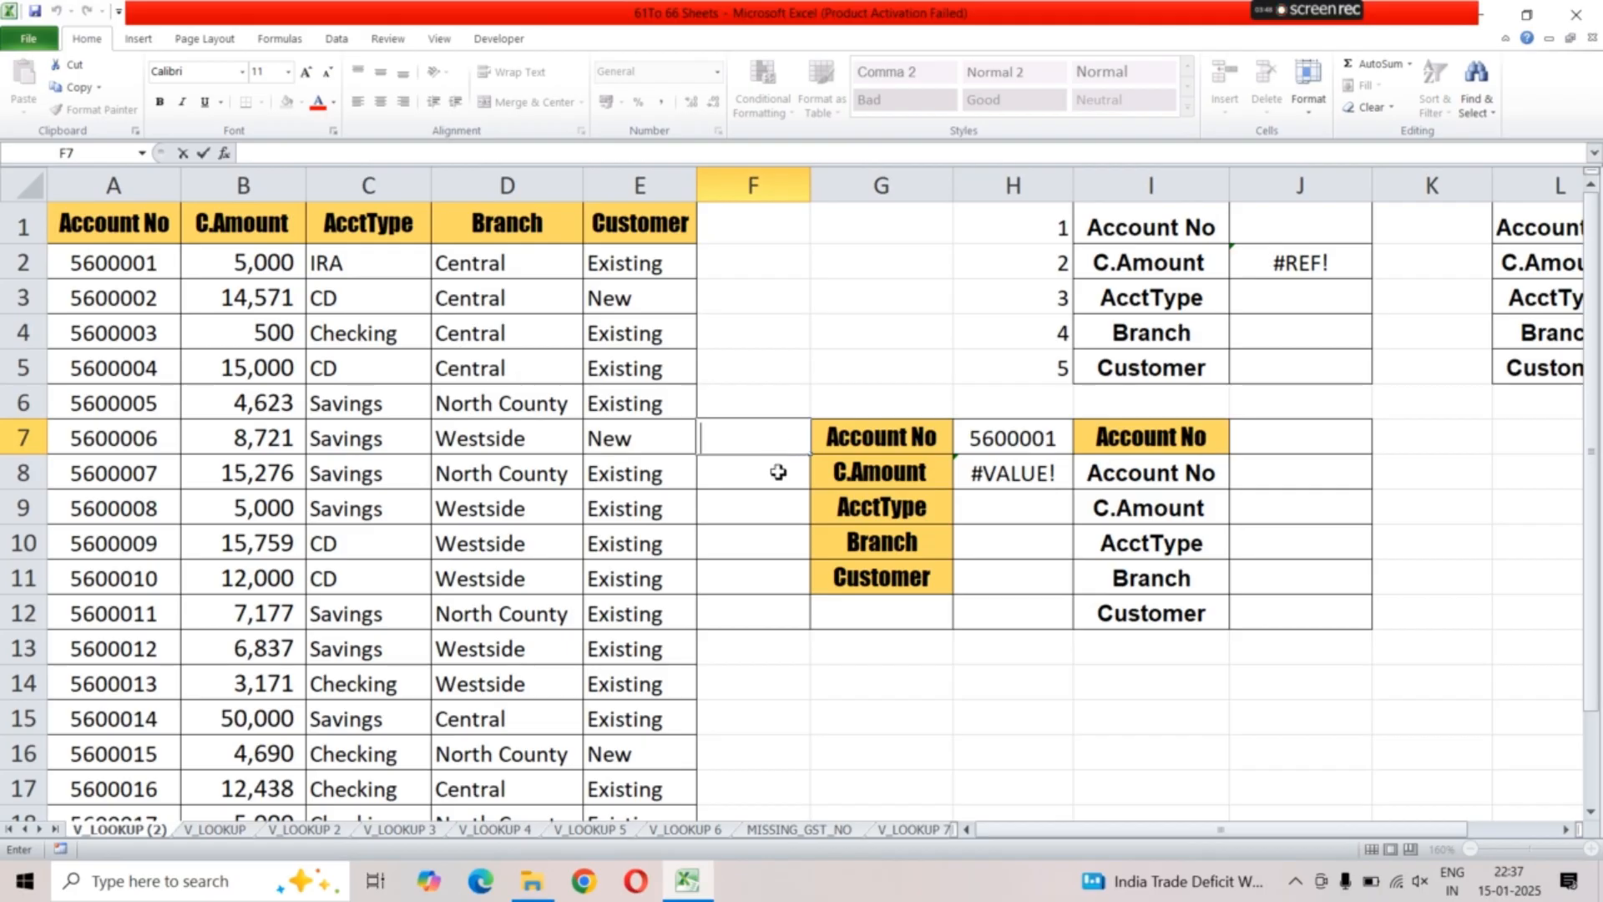
pyautogui.write('1')
pyautogui.click(759, 477)
pyautogui.write('2')
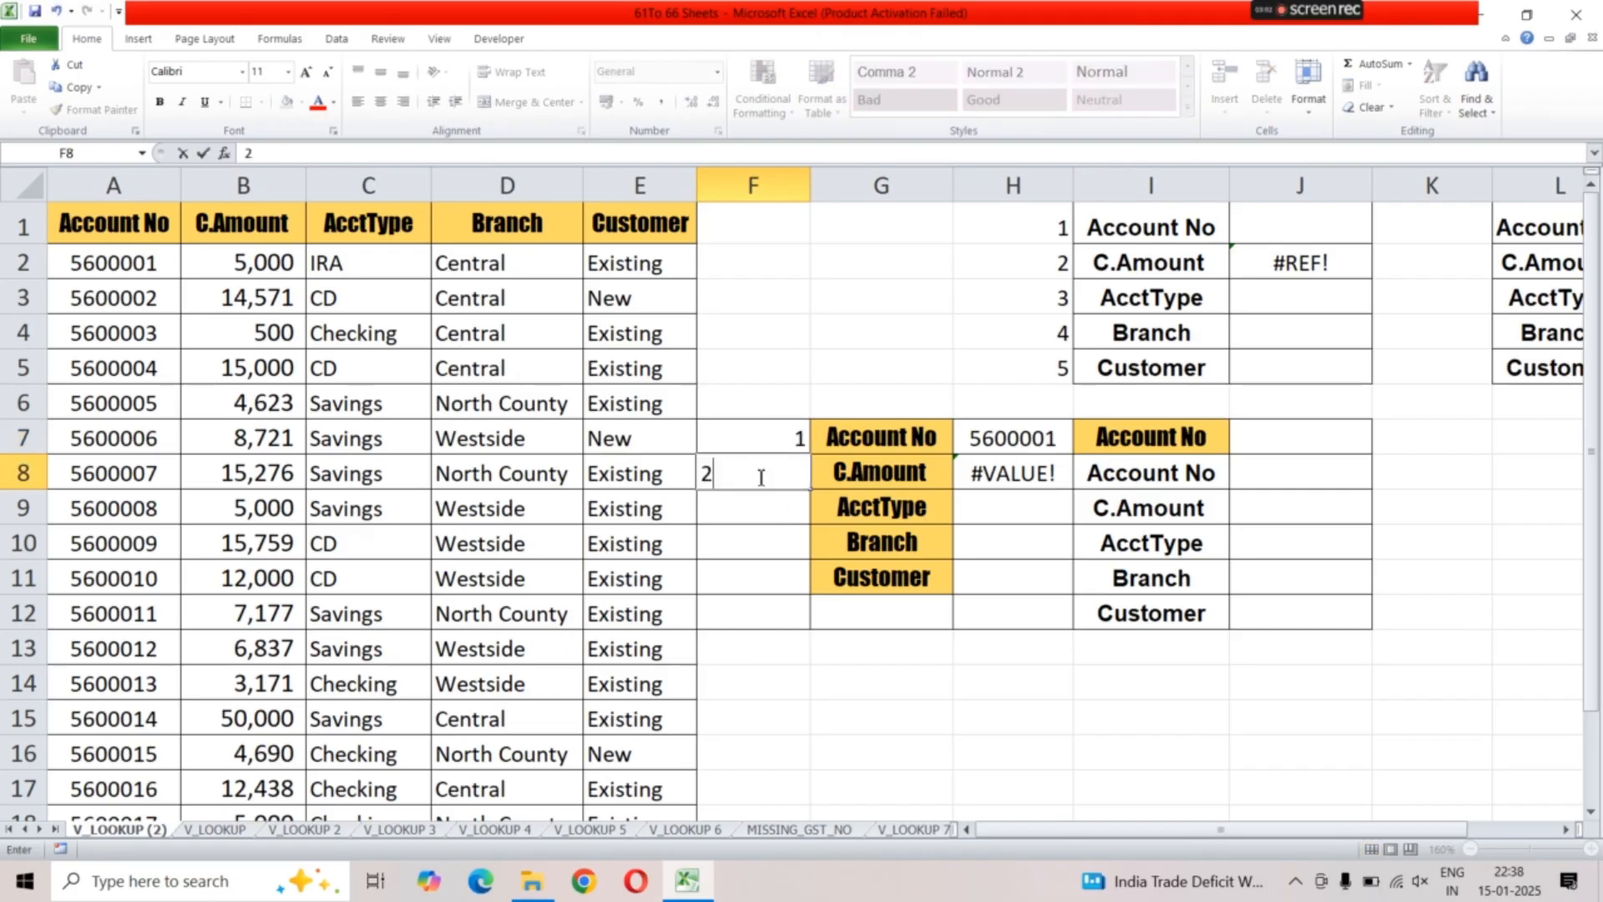
pyautogui.click(776, 426)
pyautogui.moveTo(773, 458); pyautogui.dragTo(819, 630)
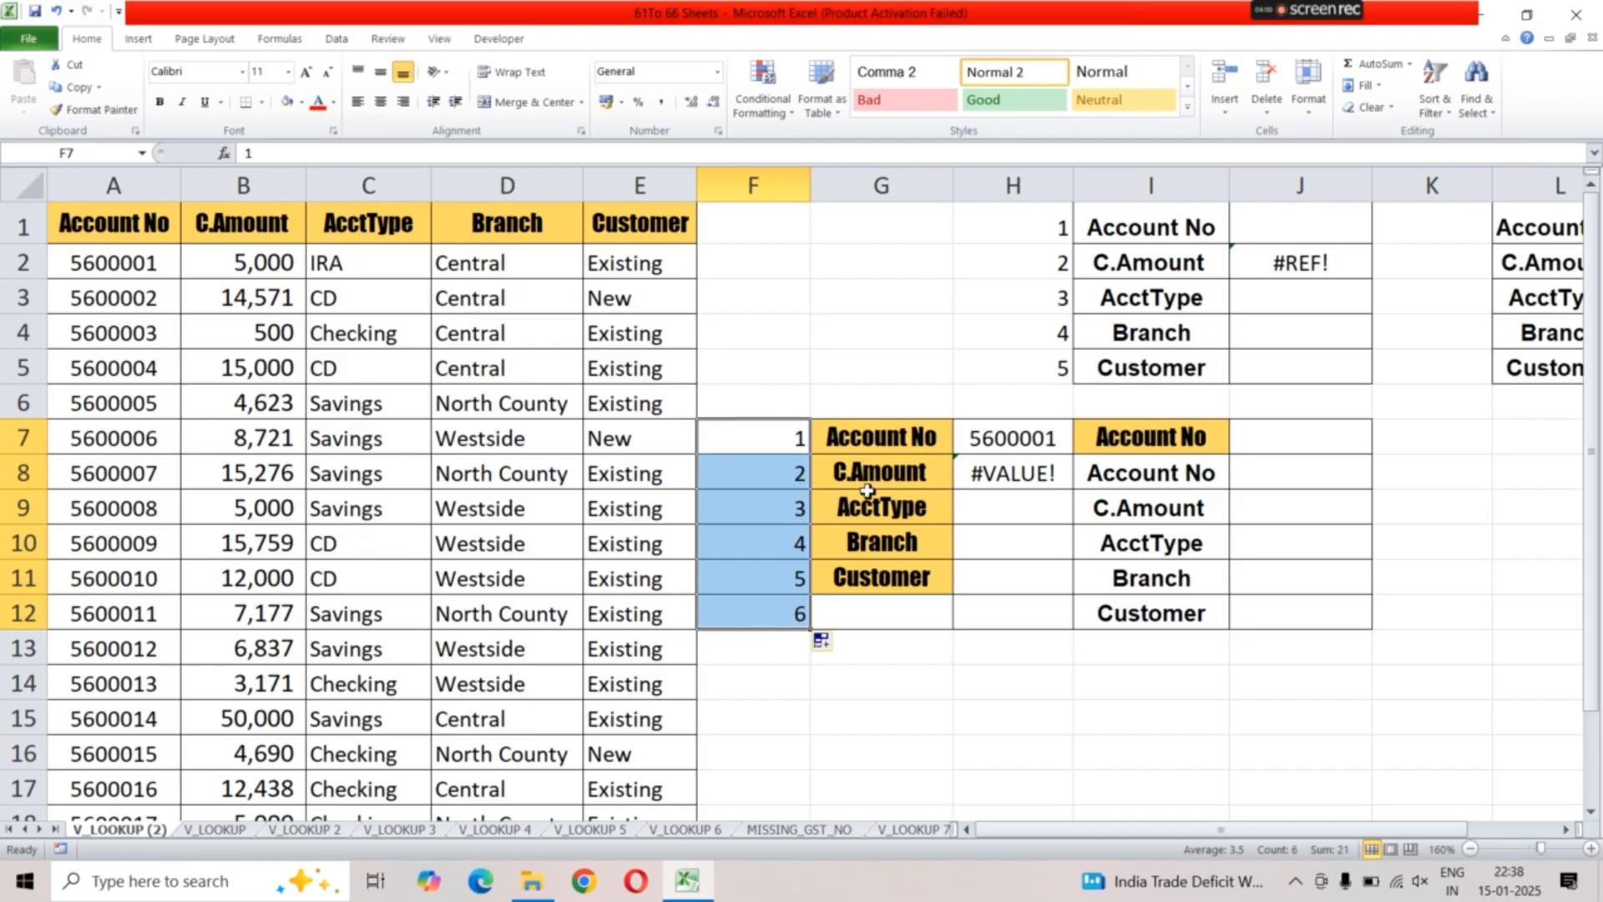
# Extend the H8 VLOOKUP formula after the F71 reference with the arguments F8 and 0.
pyautogui.doubleClick(1043, 469)
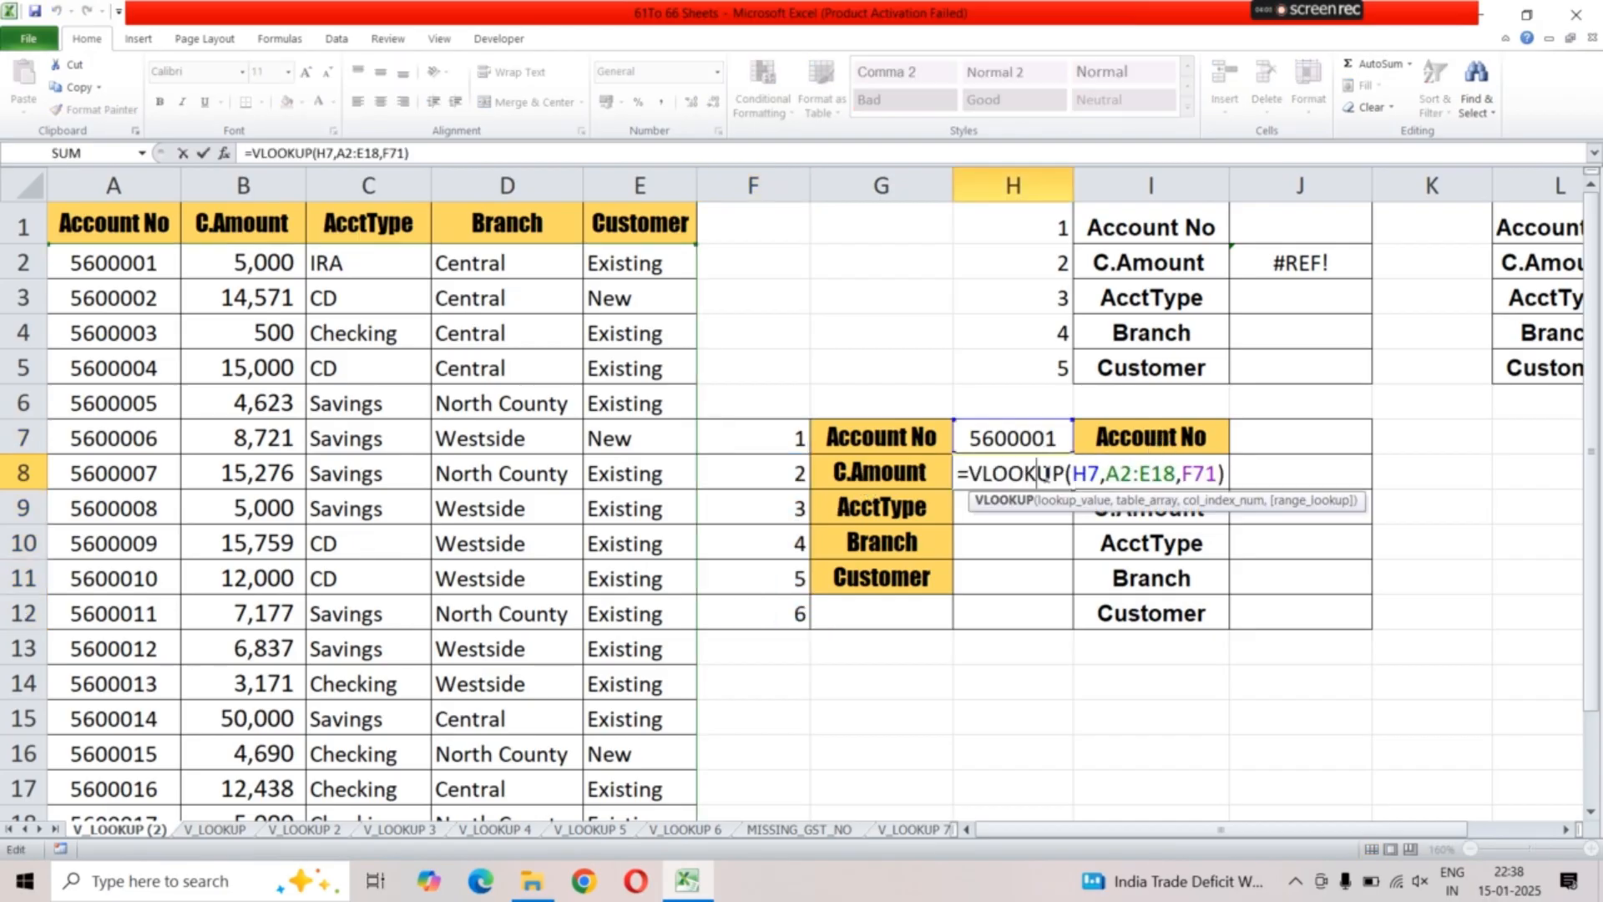
pyautogui.click(1220, 474)
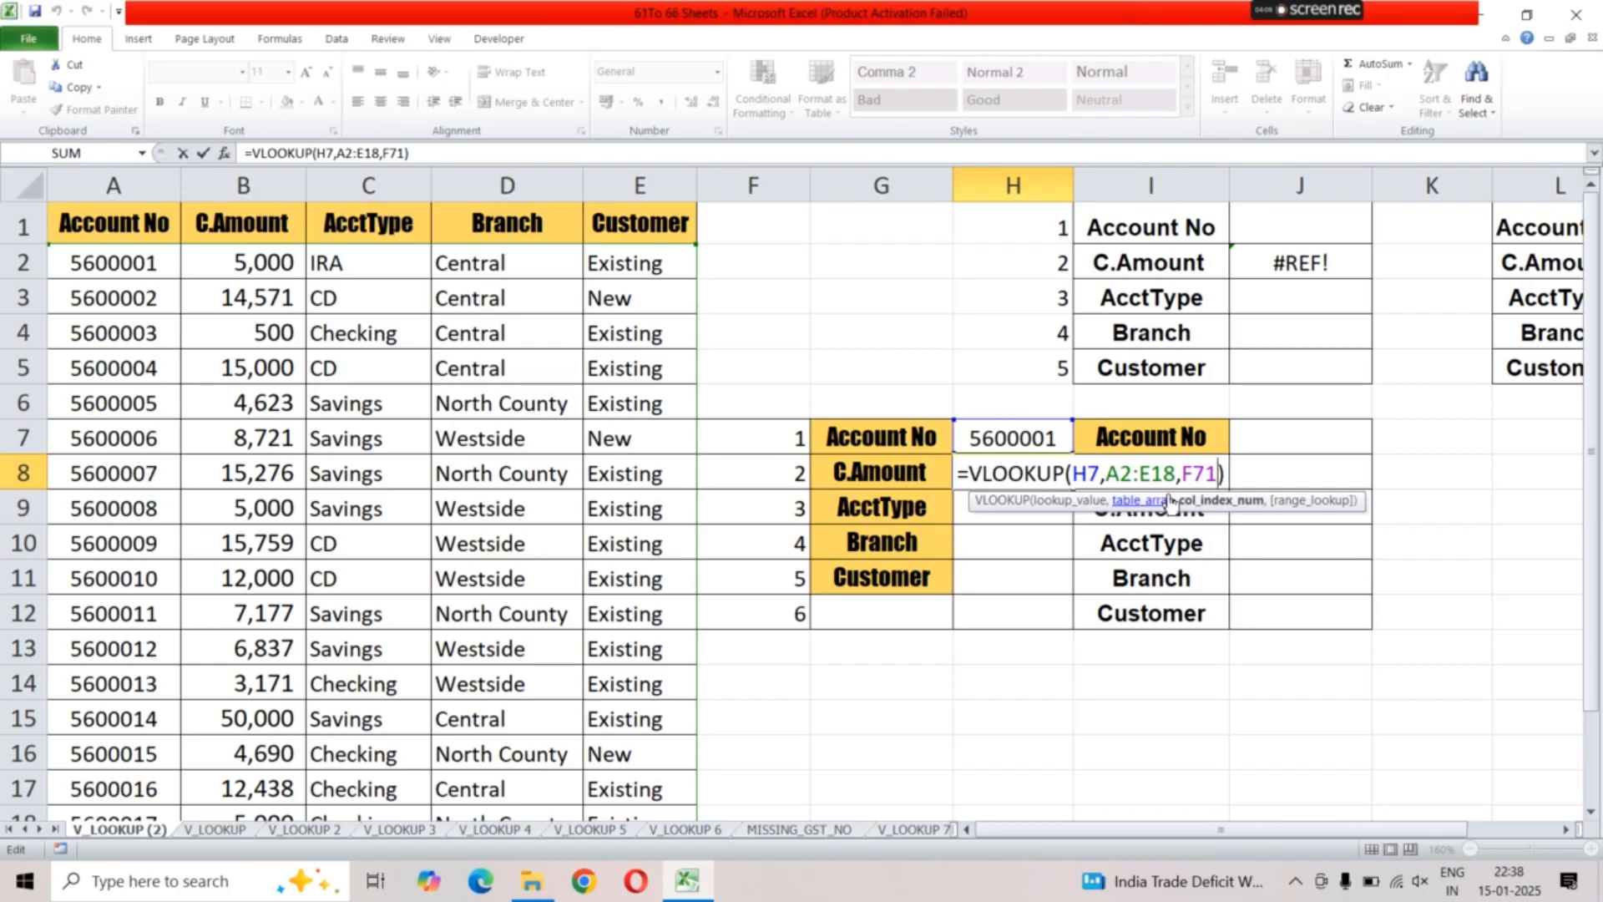
pyautogui.write(',')
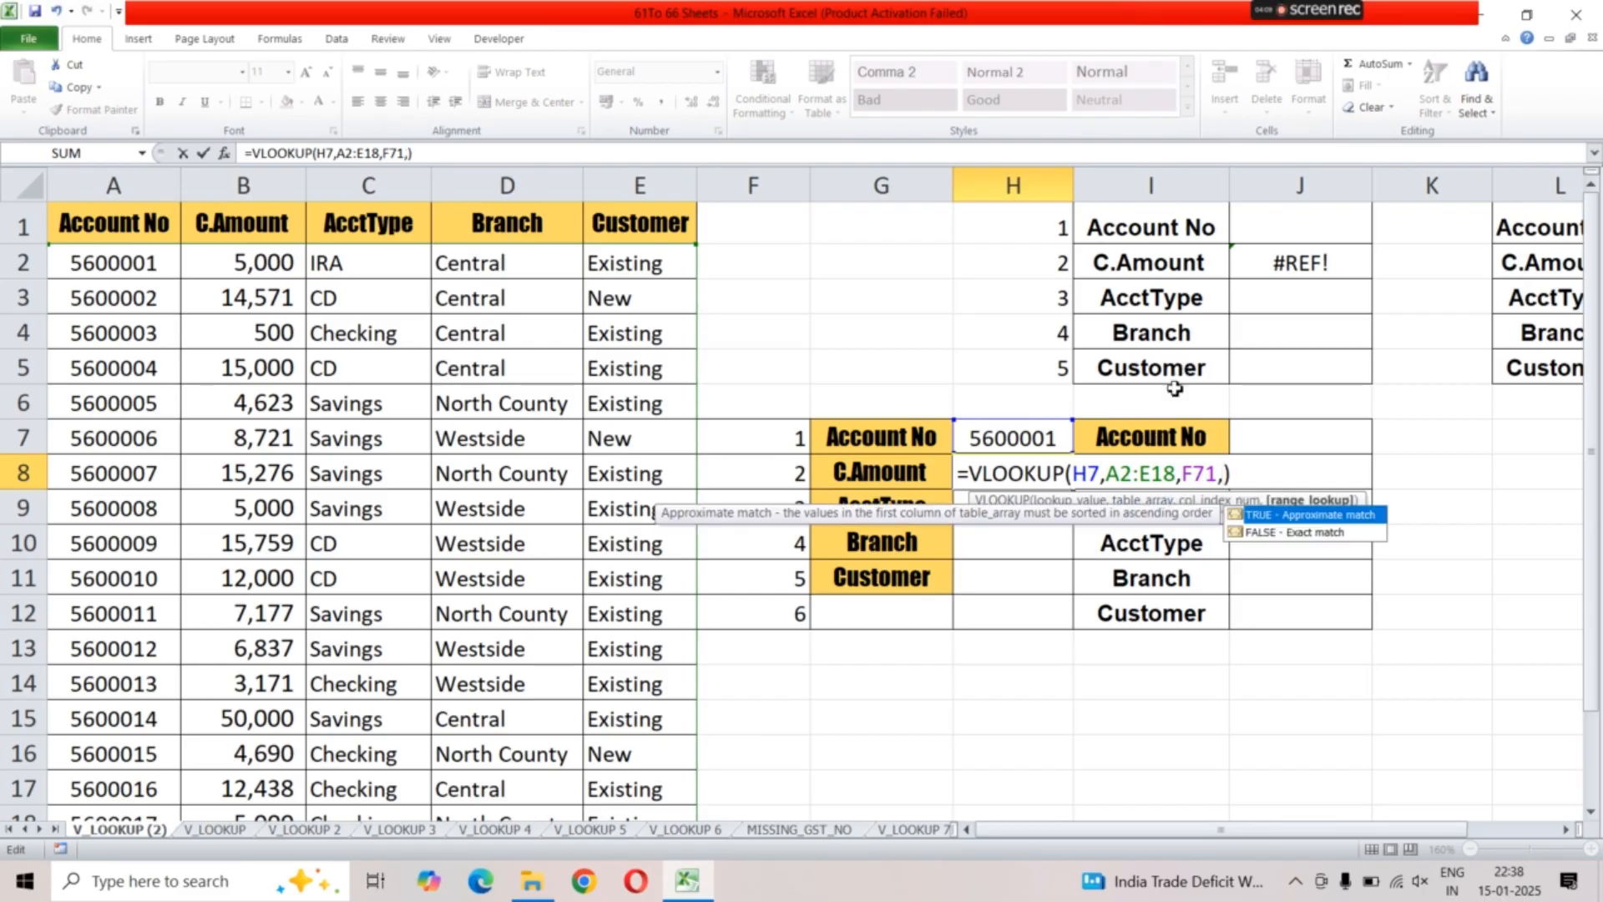
pyautogui.click(791, 476)
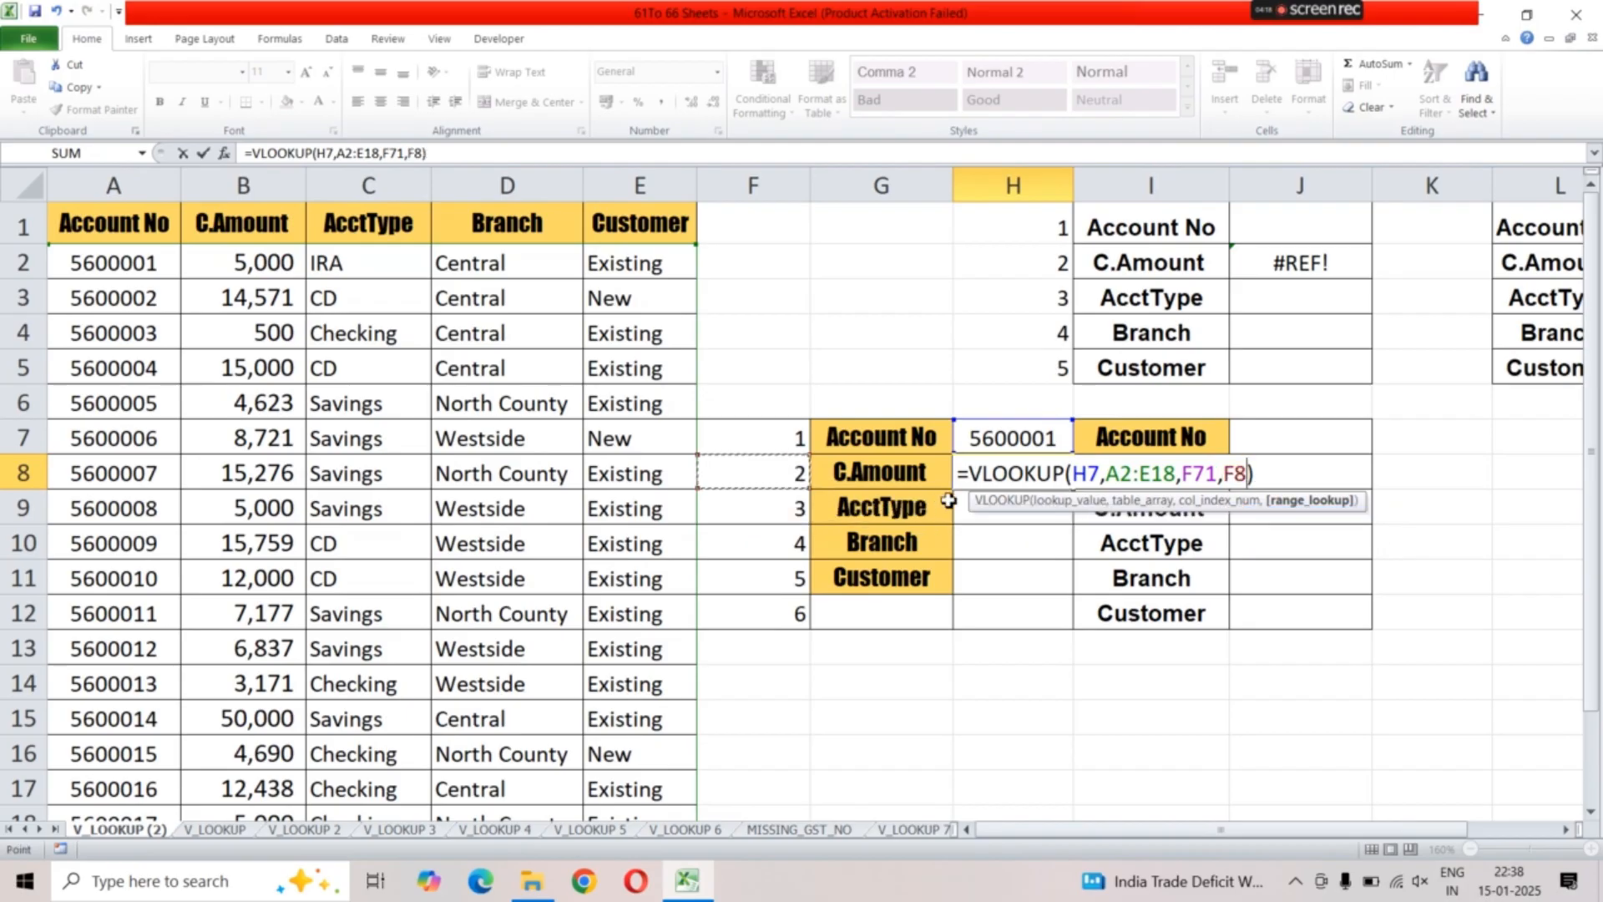
pyautogui.write(',')
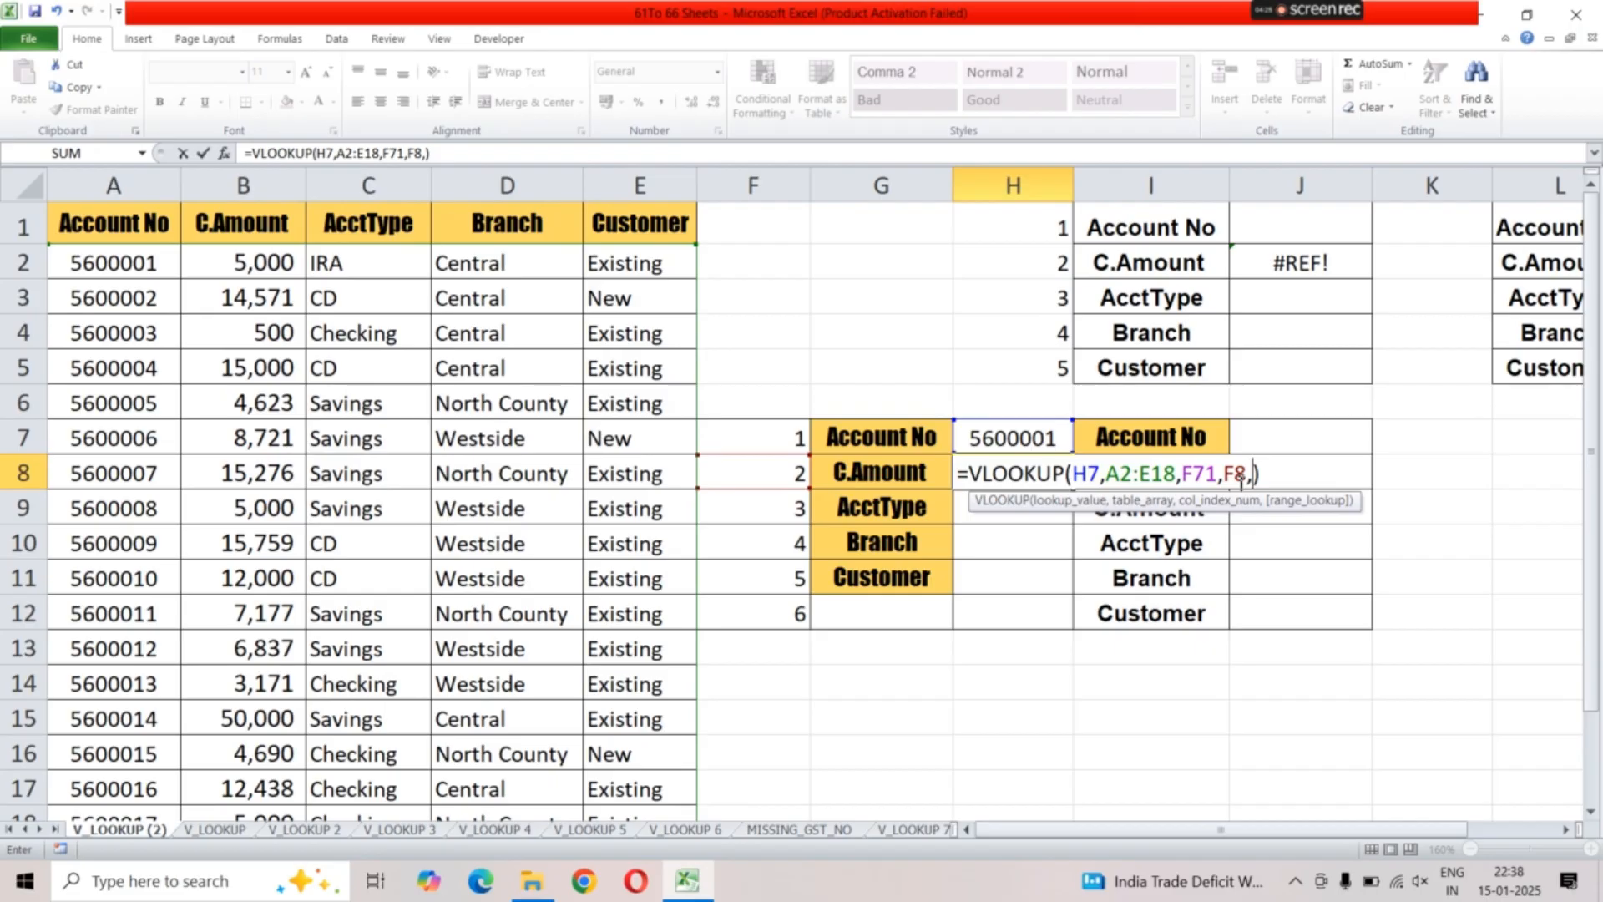
pyautogui.write('0')
# Make the lookup value H7 and the table array A2:E18 absolute references in the H8 VLOOKUP formula.
pyautogui.moveTo(1103, 473); pyautogui.dragTo(1072, 474)
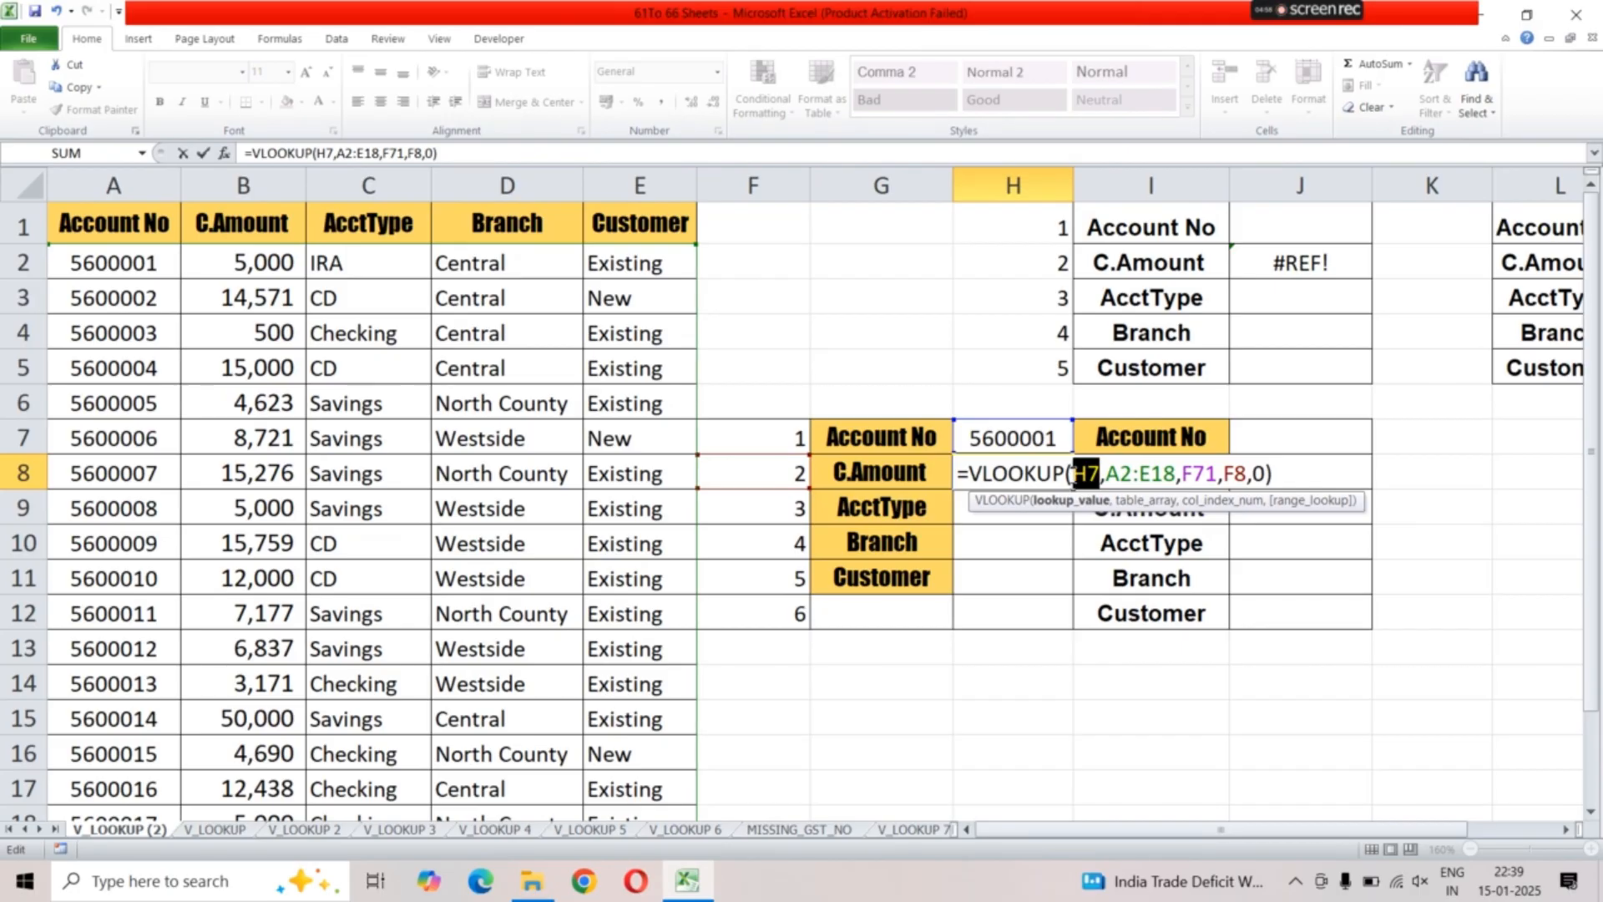
pyautogui.press('F4')
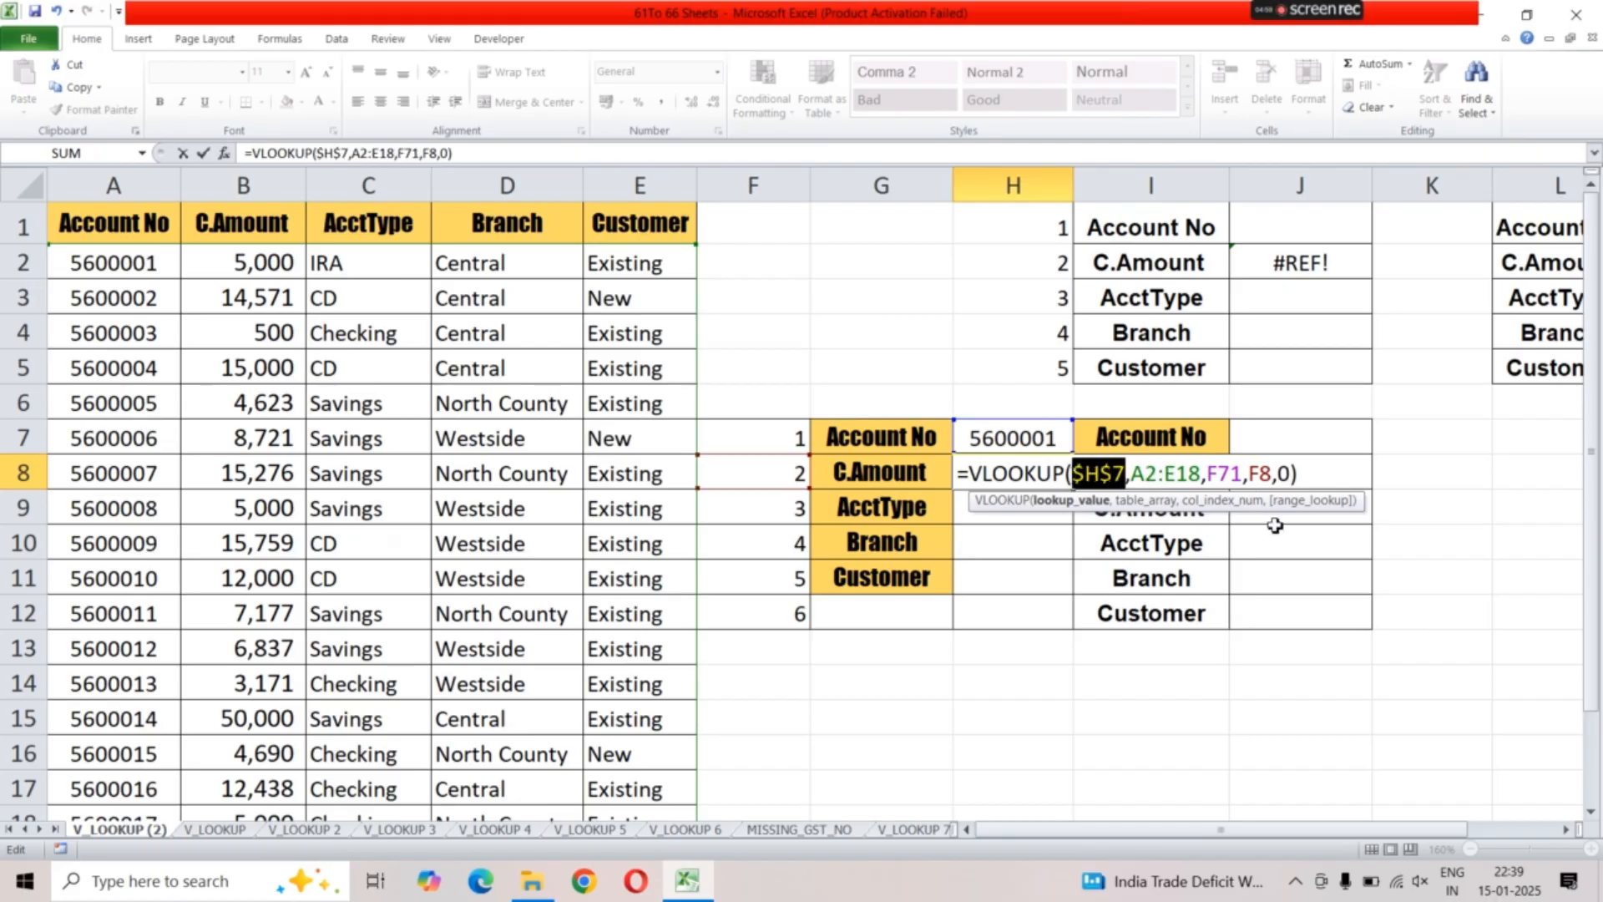
pyautogui.moveTo(1201, 476); pyautogui.dragTo(1139, 488)
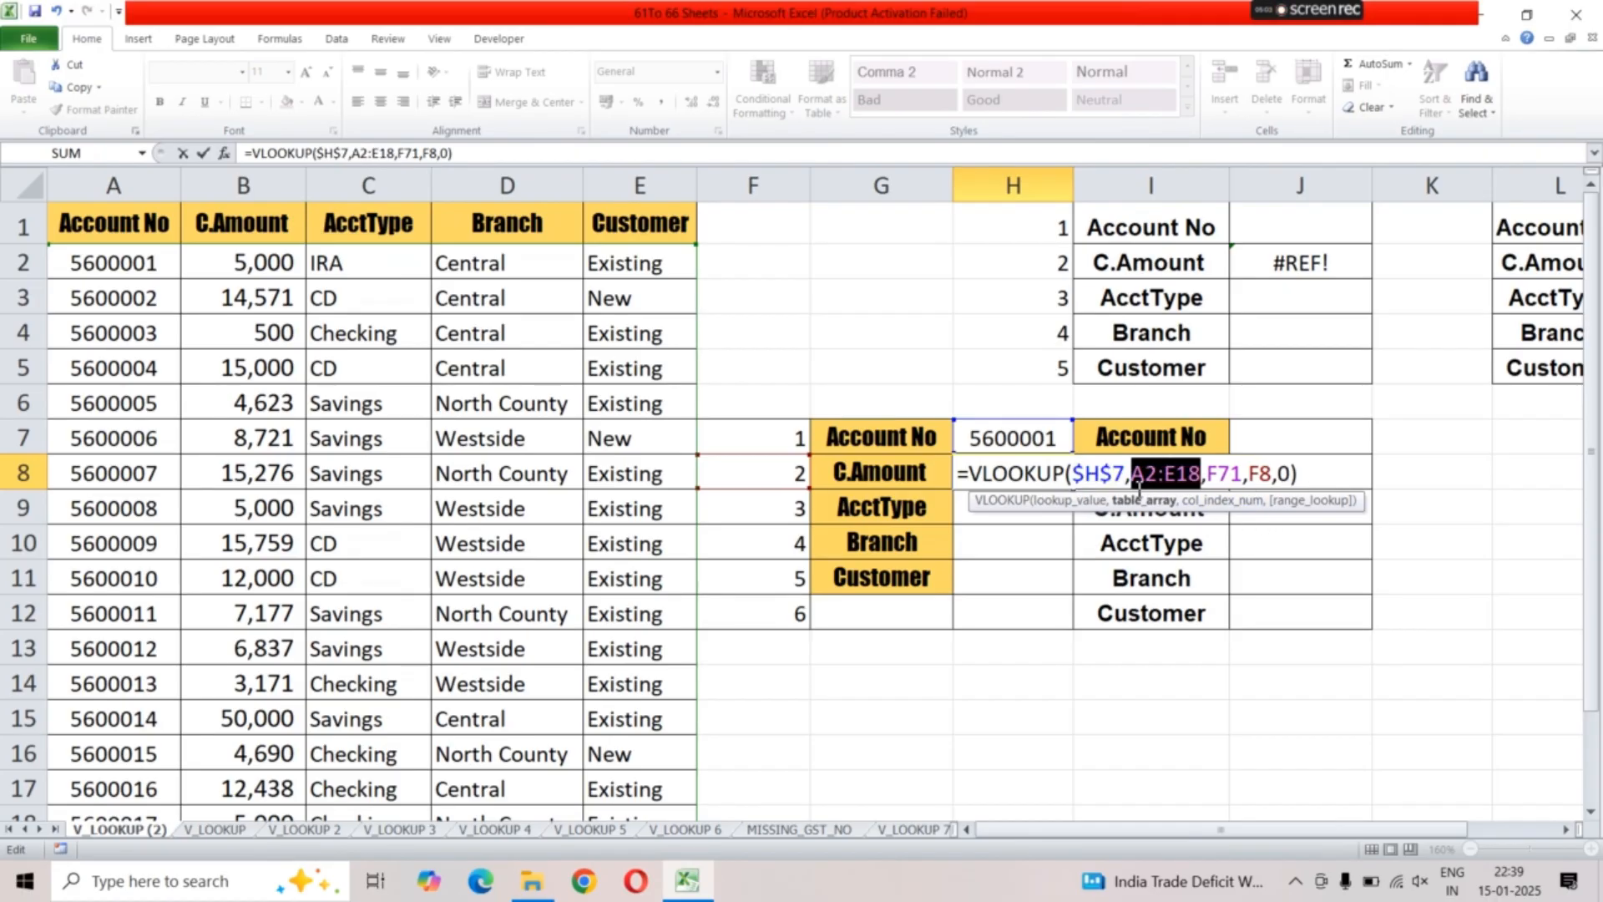
pyautogui.press('F4')
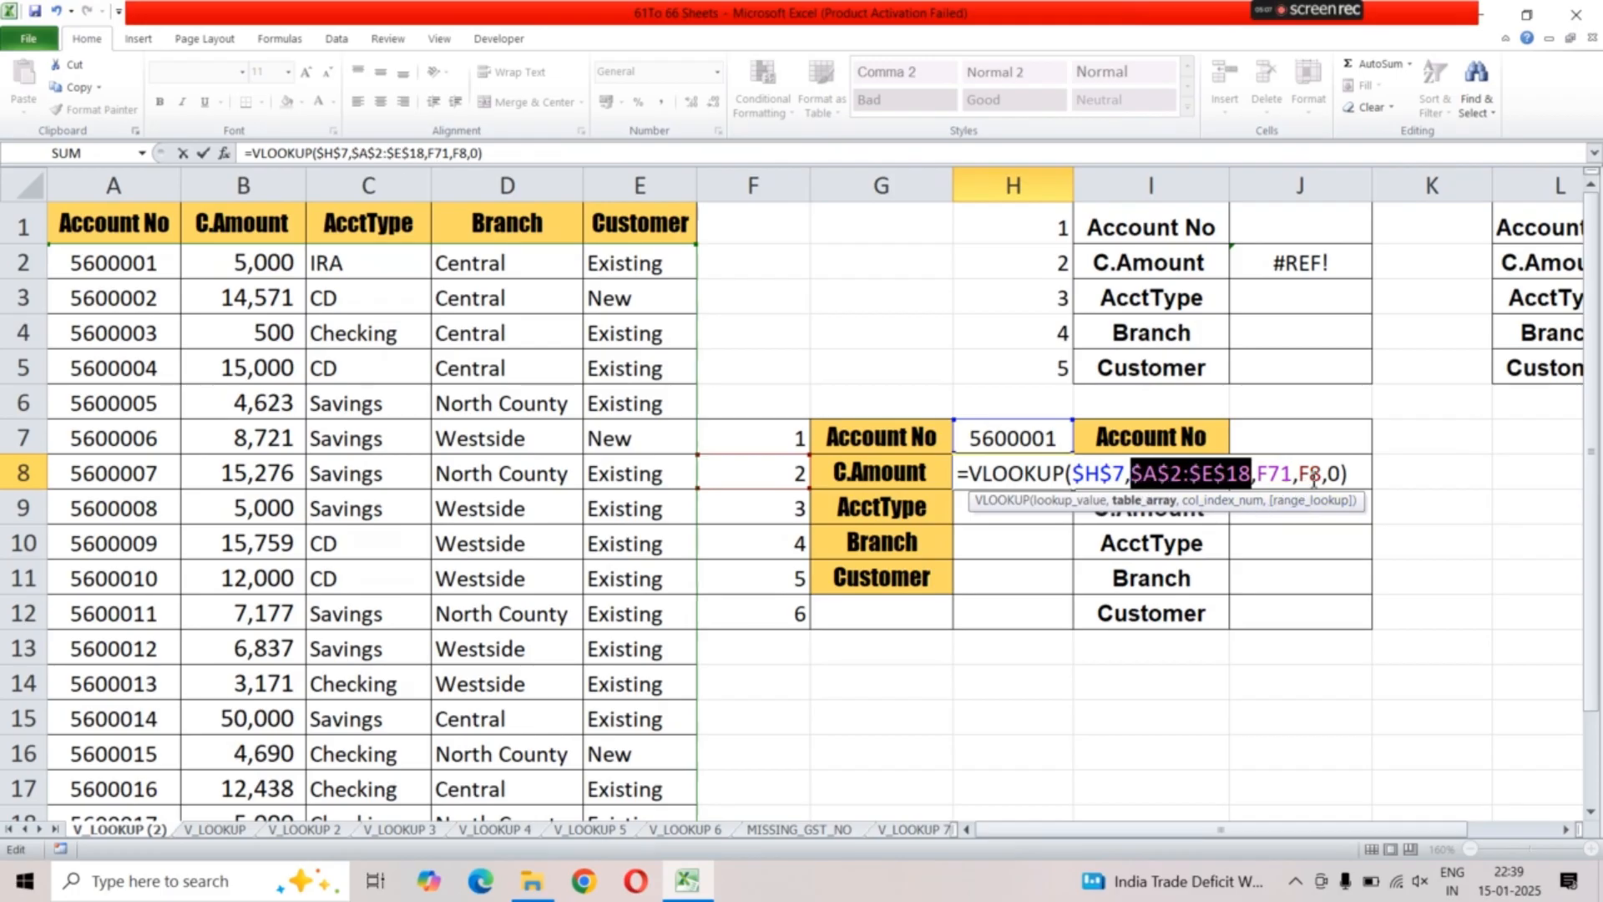
# Complete the H8 formula without F71 as =VLOOKUP($H$7,$A$2:$E$18,F8,0) and fill it down to H11.
pyautogui.press('Return')
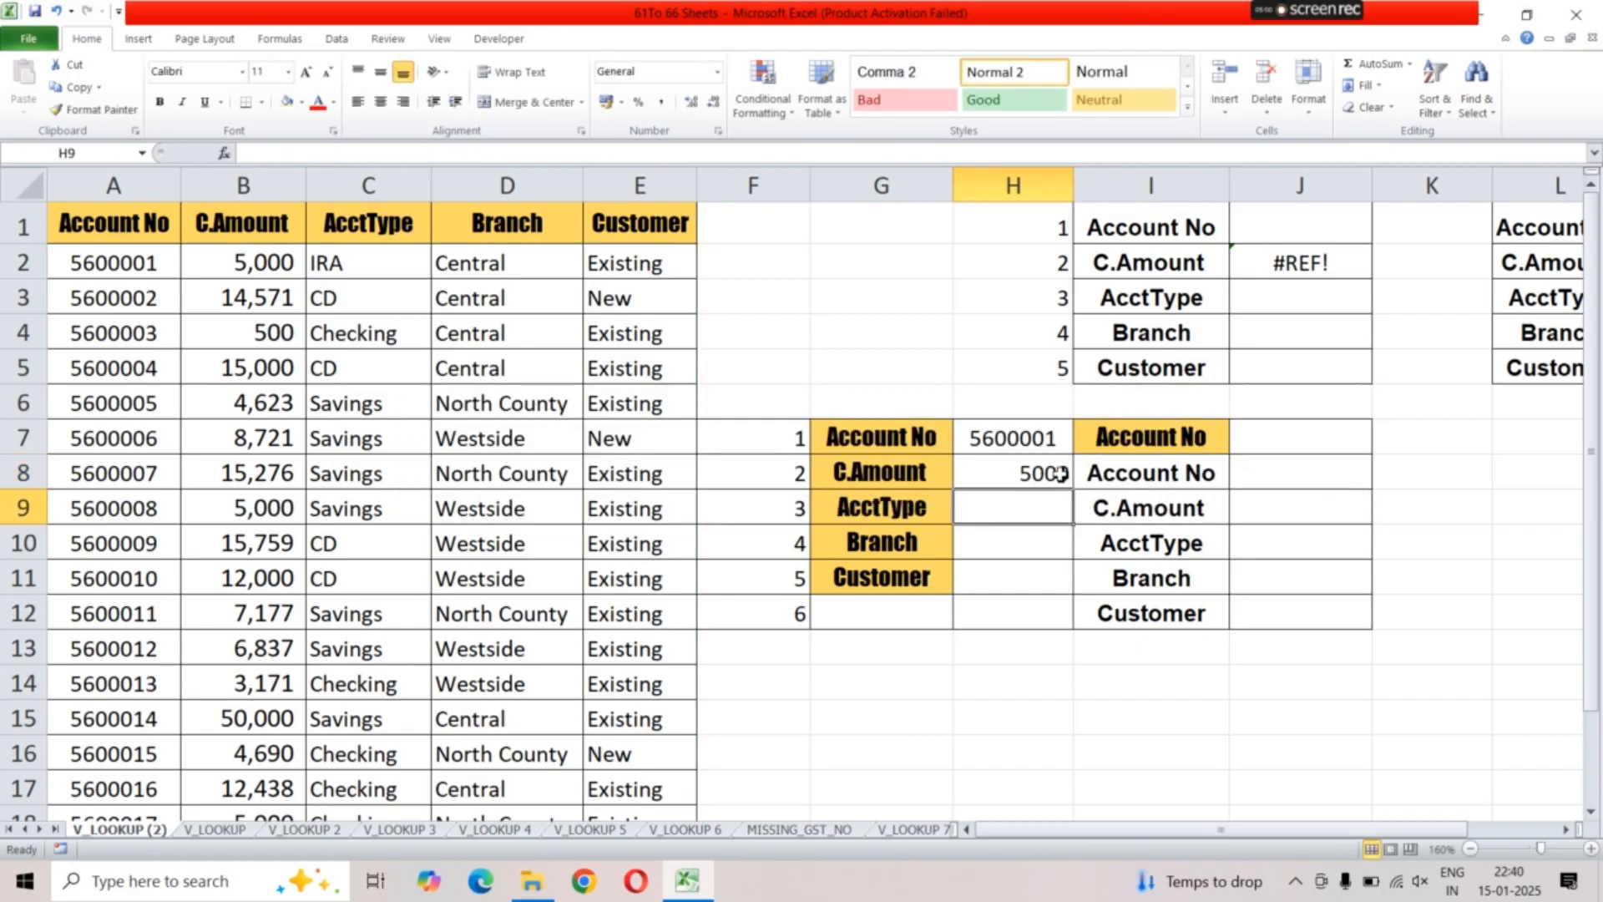
pyautogui.click(1058, 475)
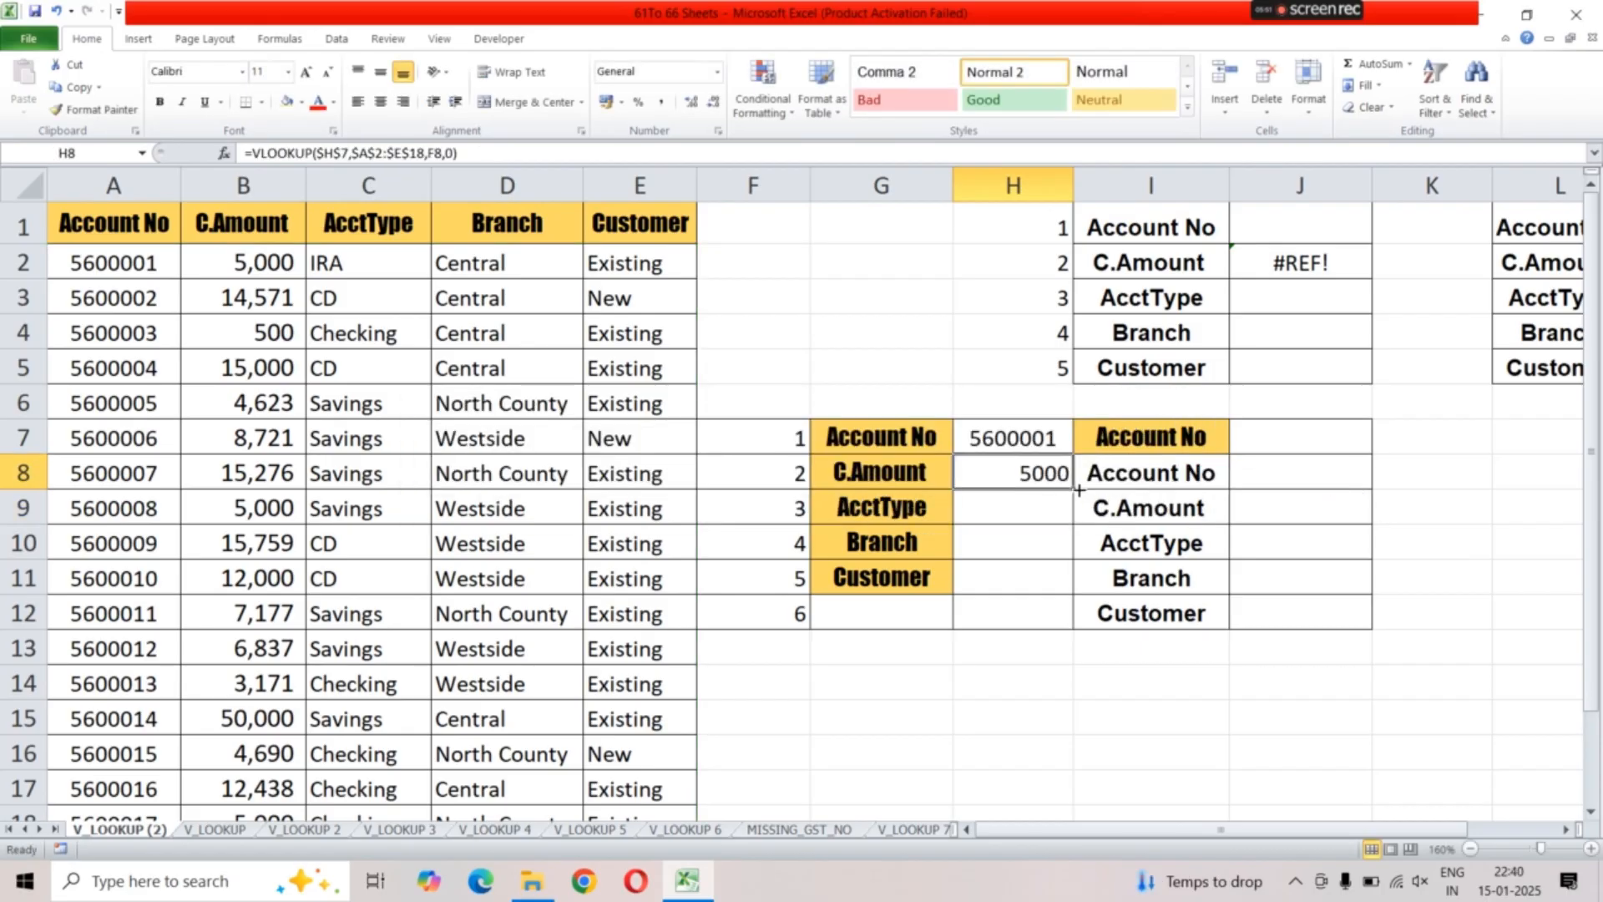
pyautogui.moveTo(1072, 490); pyautogui.dragTo(1077, 594)
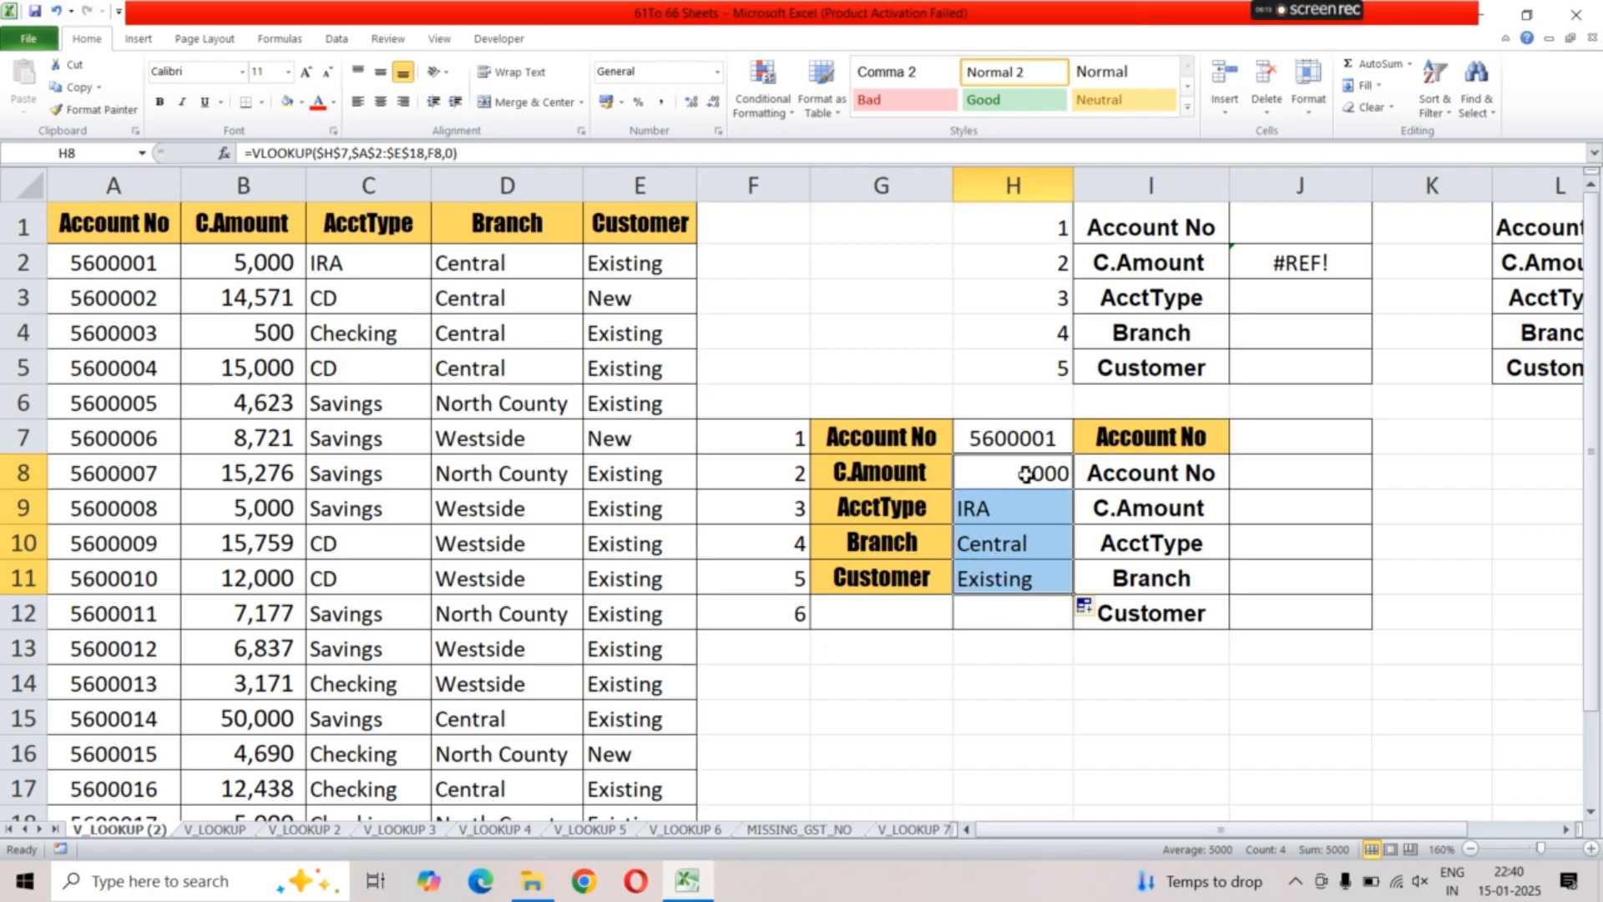
# Change the account number in H7 to that of the second account in the table.
pyautogui.doubleClick(1060, 440)
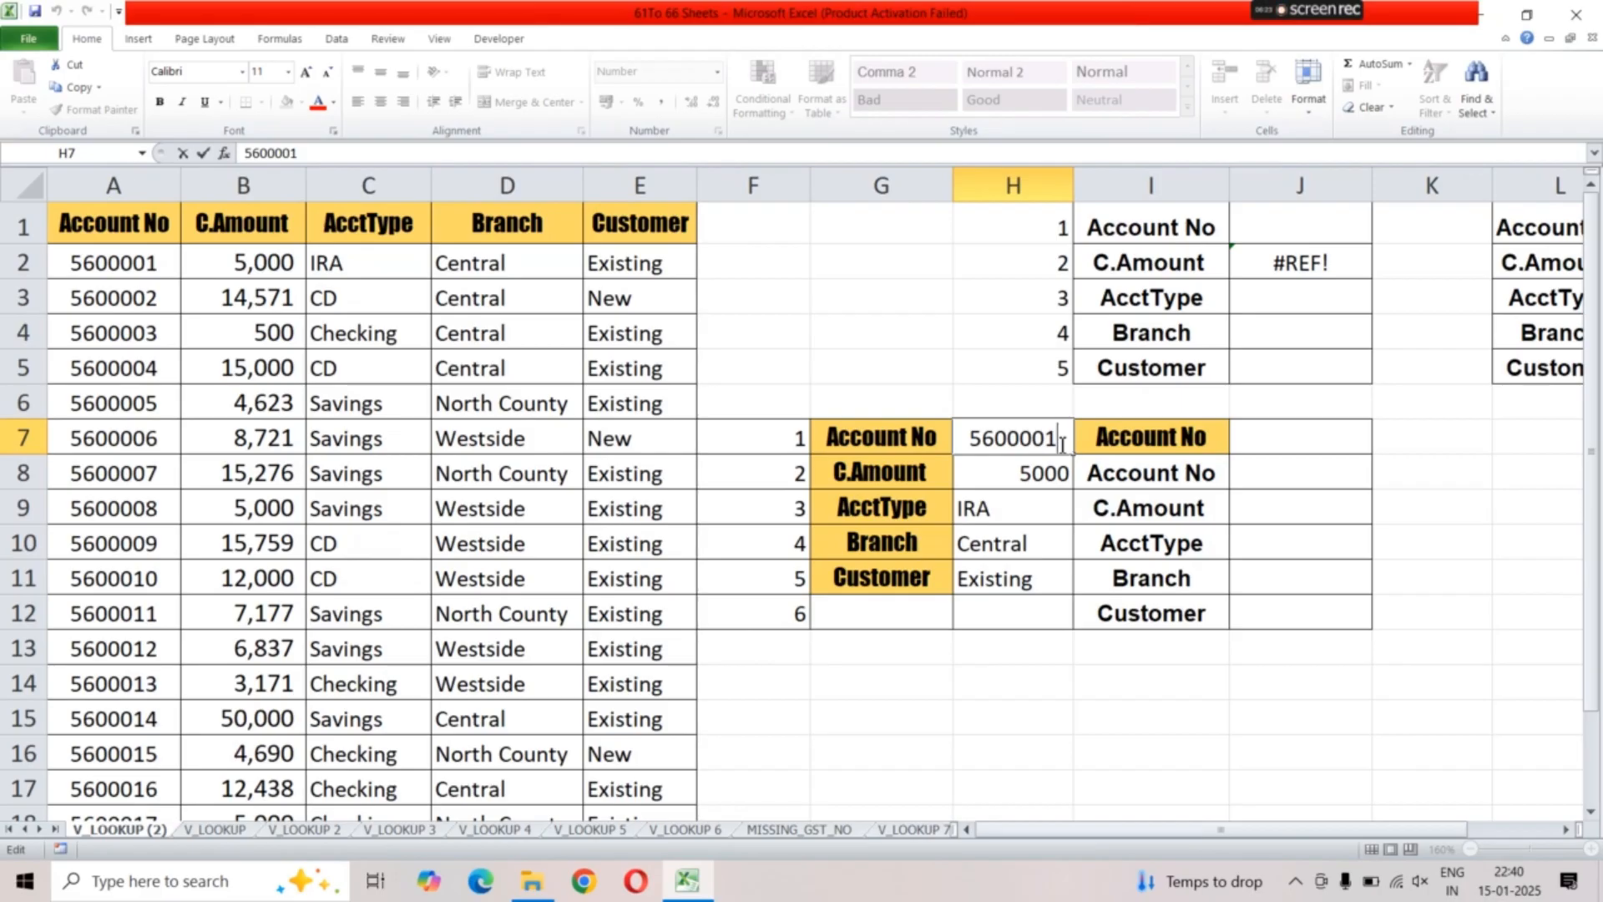
pyautogui.press('BackSpace')
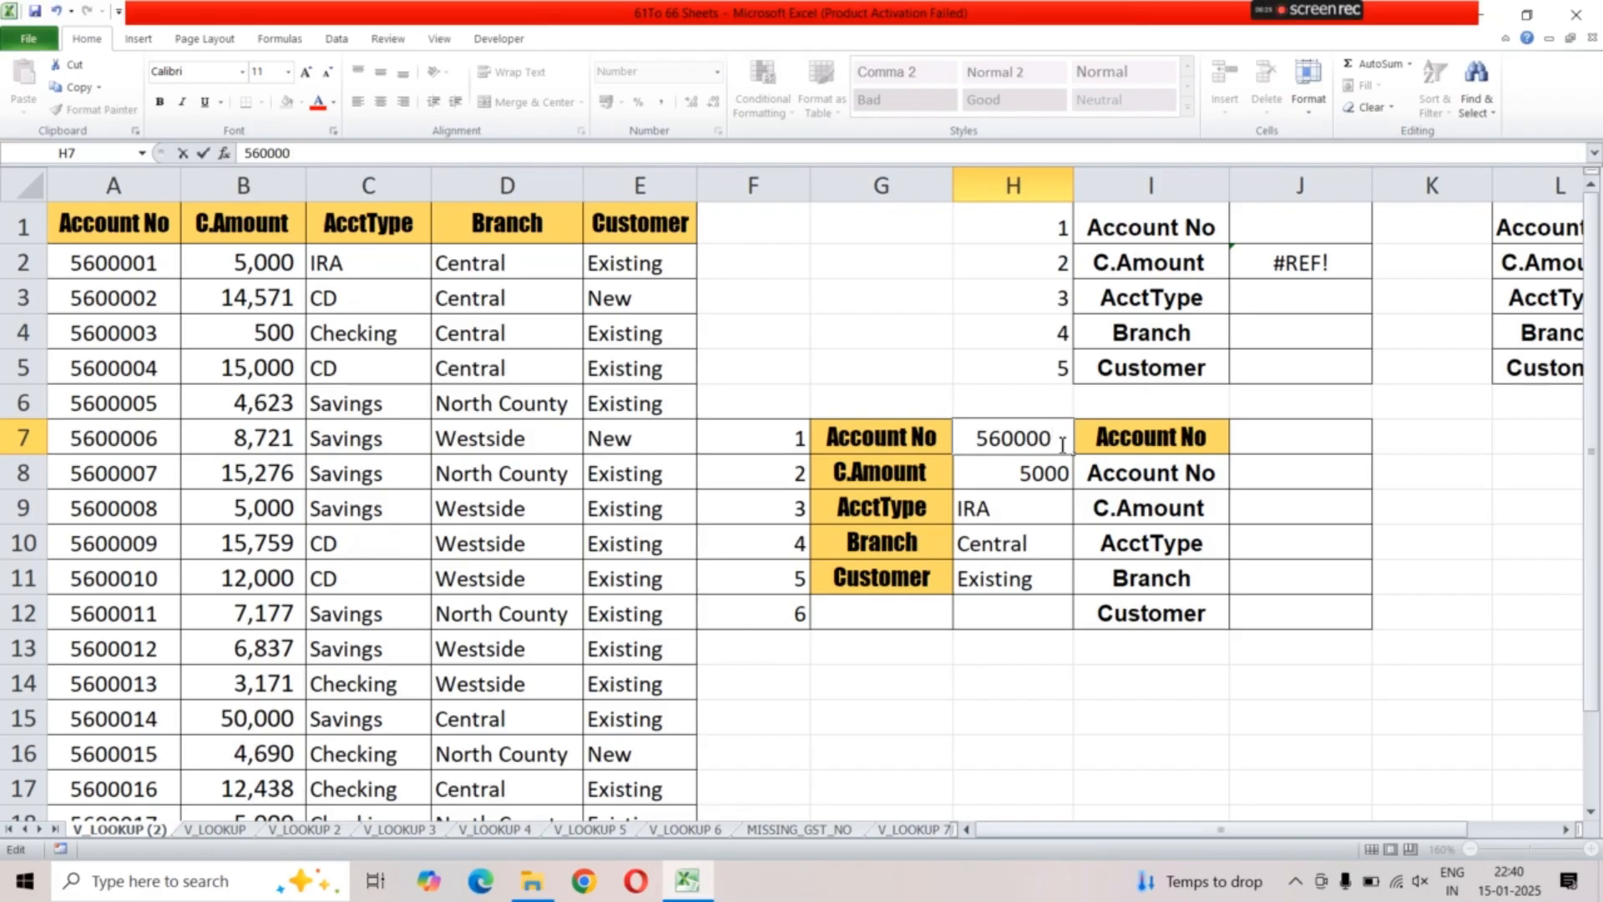
pyautogui.write('2')
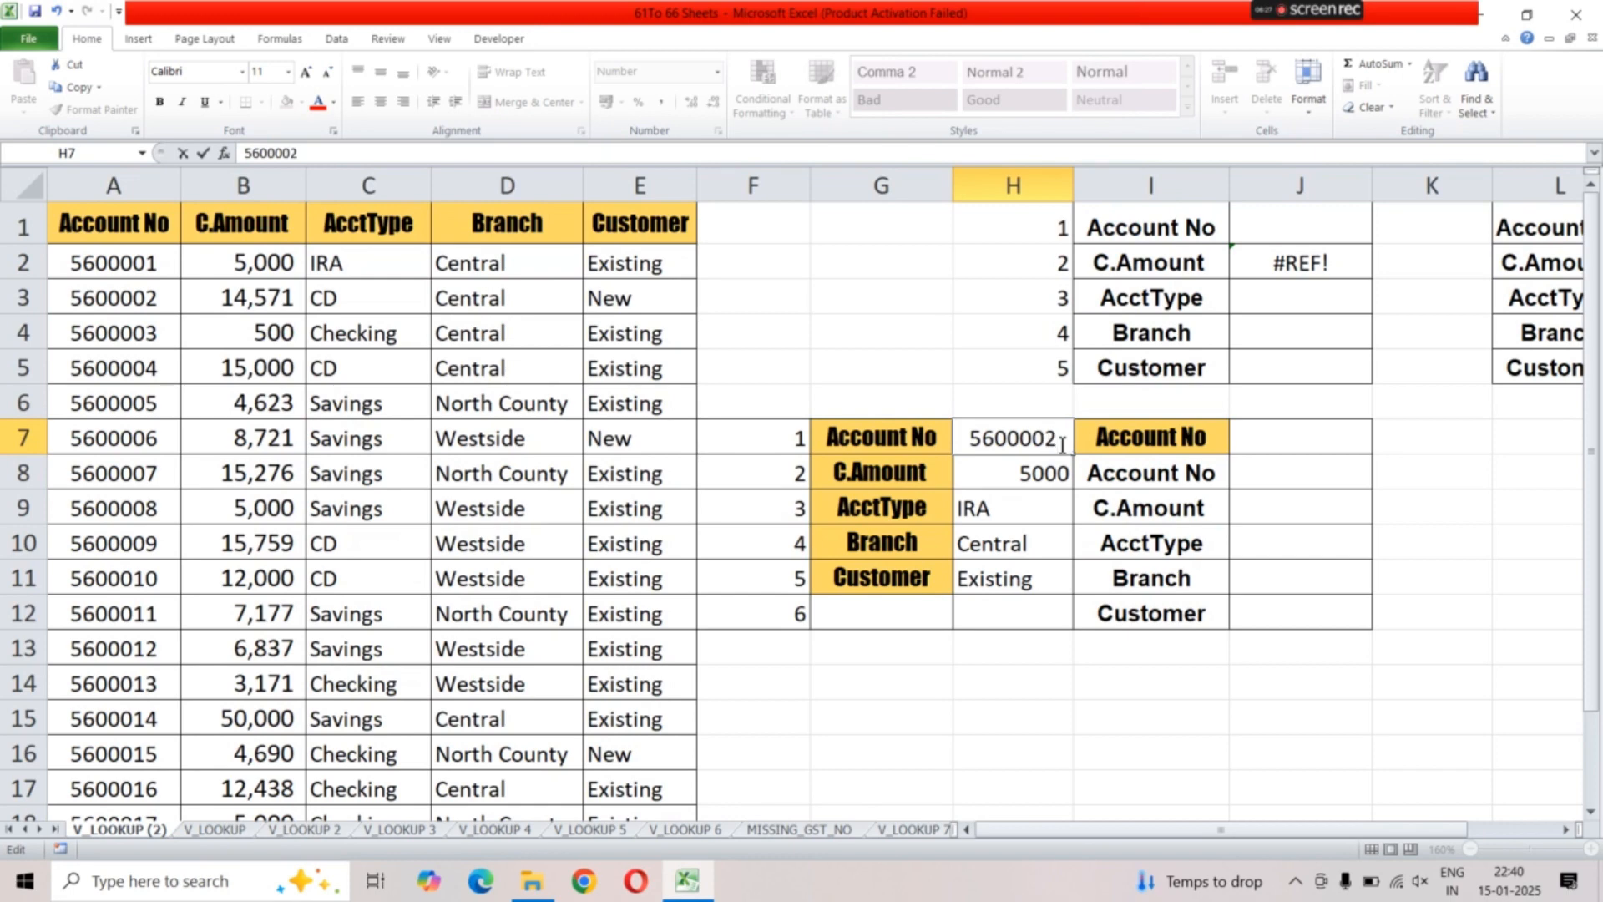
pyautogui.press('Return')
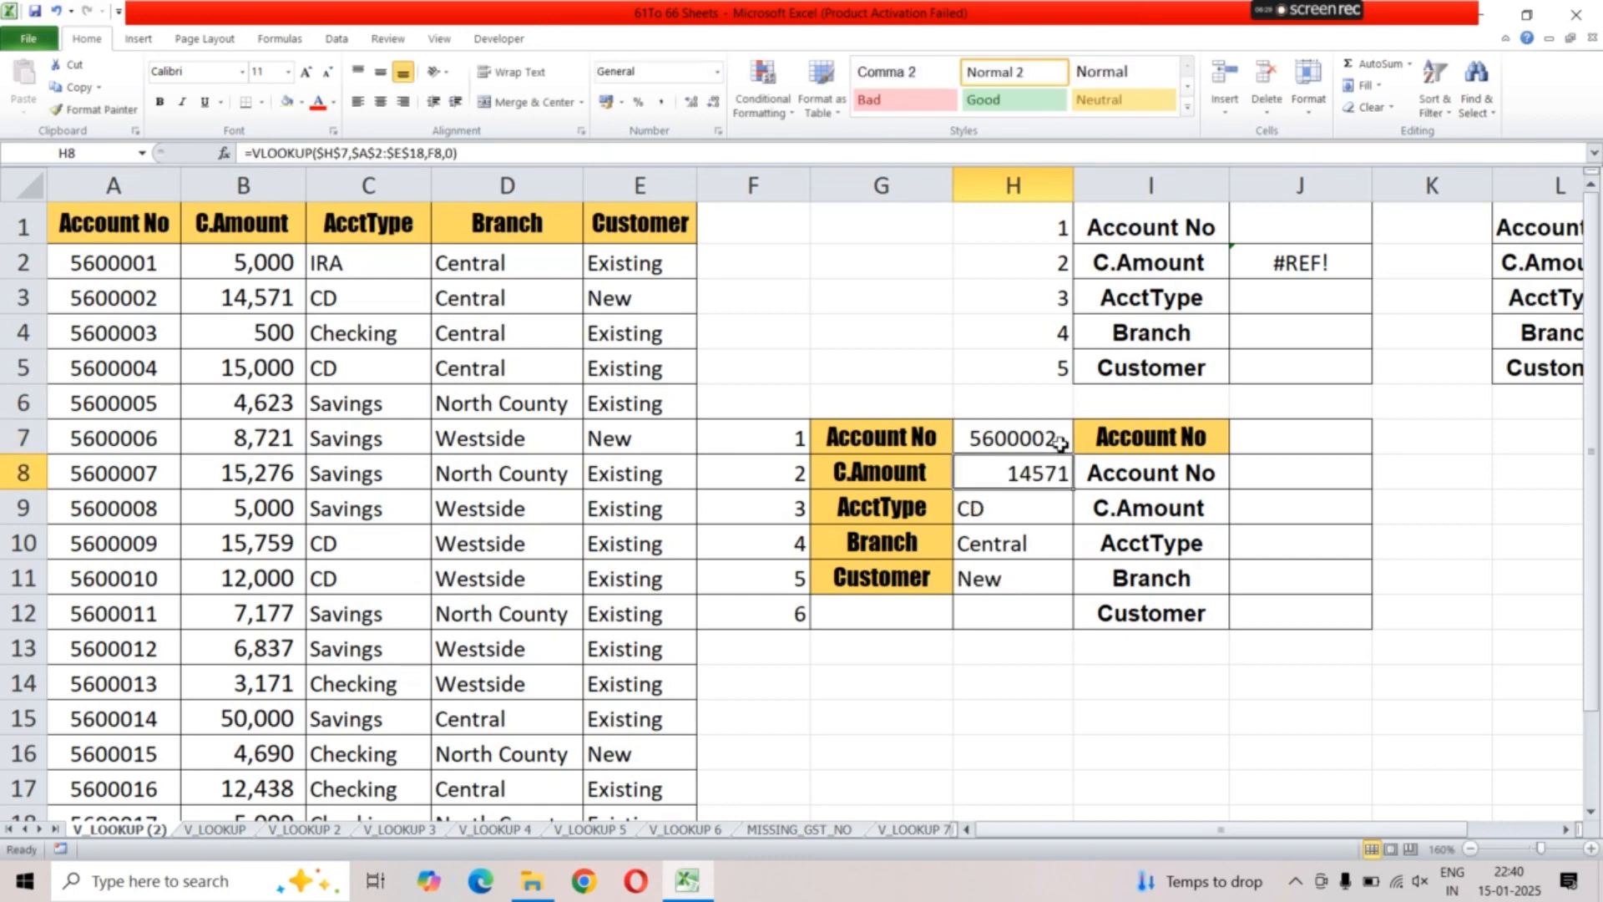